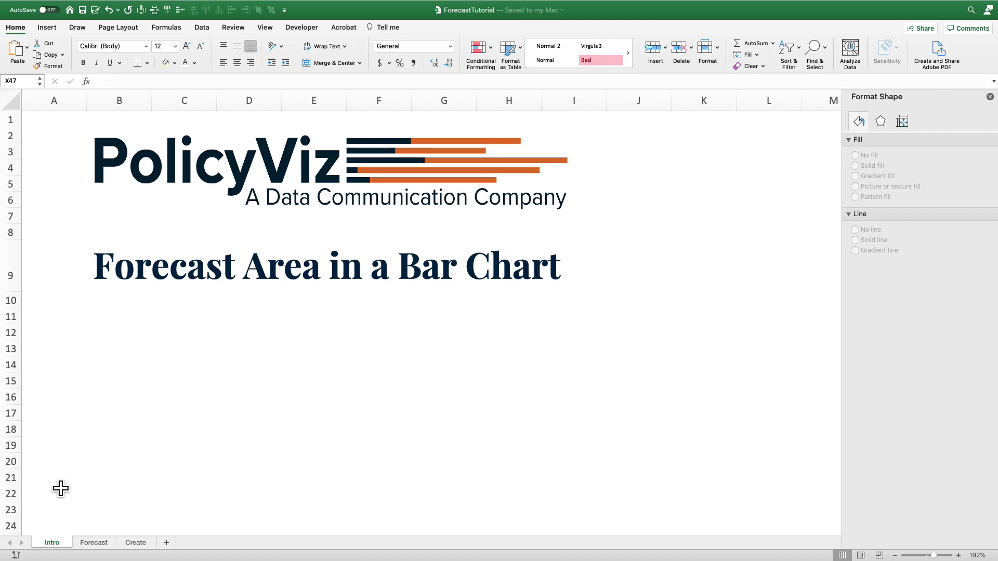
# On the Create sheet, insert a 2-D stacked column chart from the yearly data in A1:D24.
pyautogui.click(93, 543)
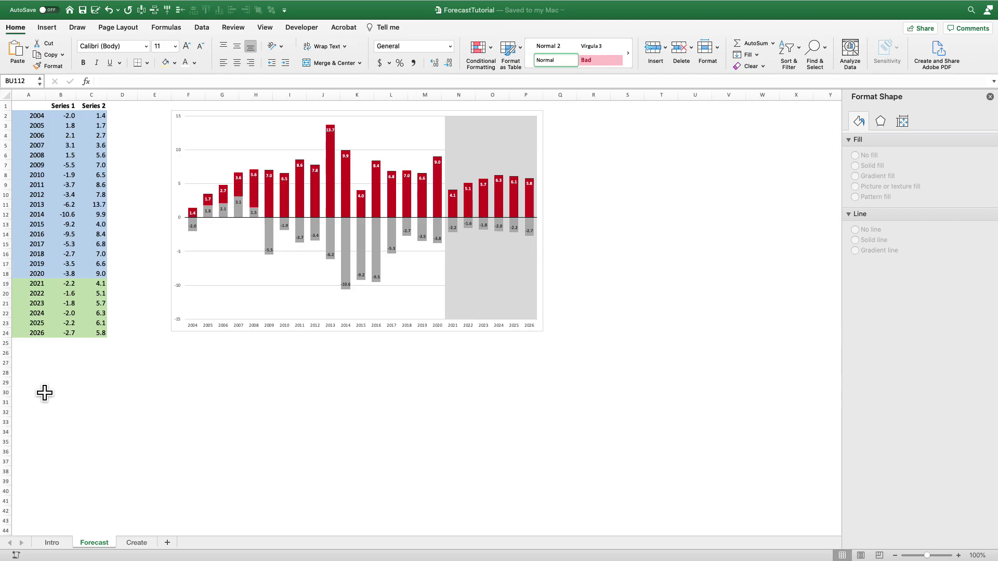
pyautogui.click(129, 543)
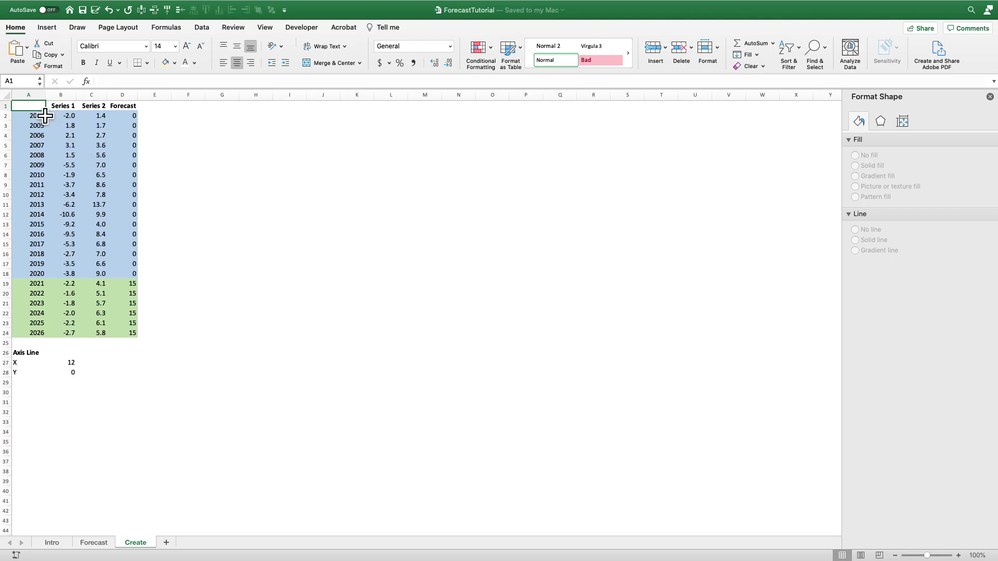
pyautogui.moveTo(44, 115)
pyautogui.mouseDown()
pyautogui.moveTo(124, 106)
pyautogui.moveTo(130, 333)
pyautogui.mouseUp()
pyautogui.click(46, 28)
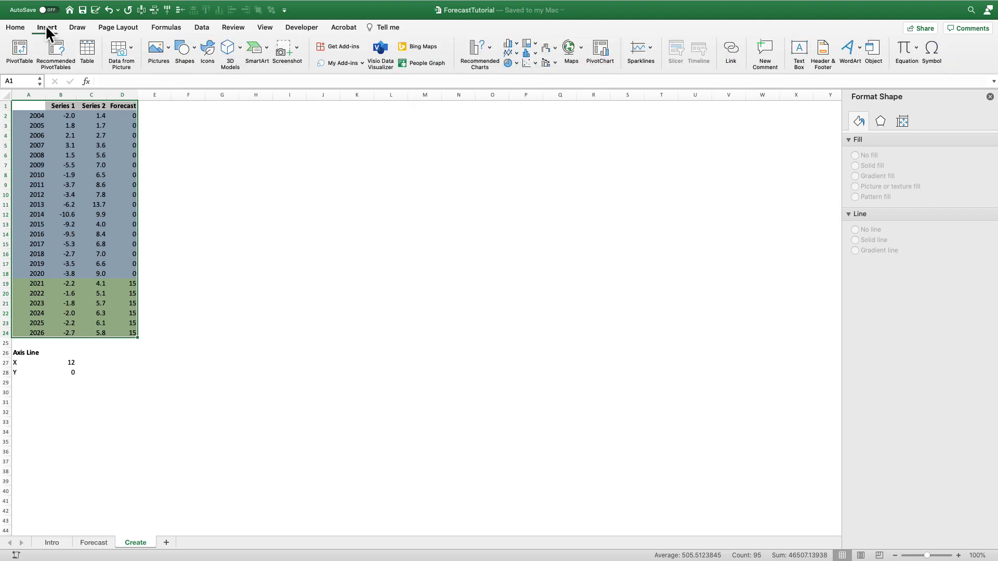
pyautogui.click(510, 46)
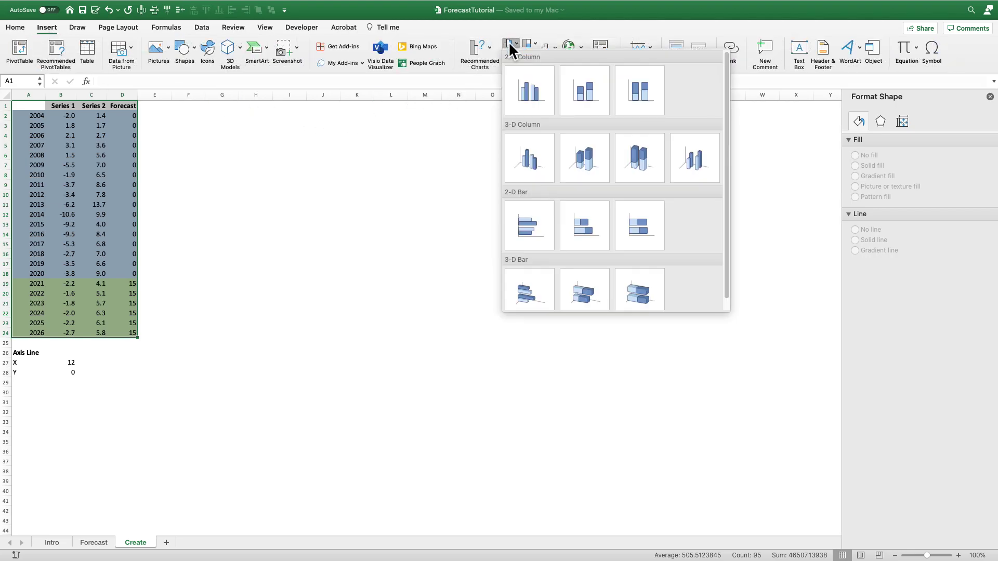
pyautogui.click(590, 96)
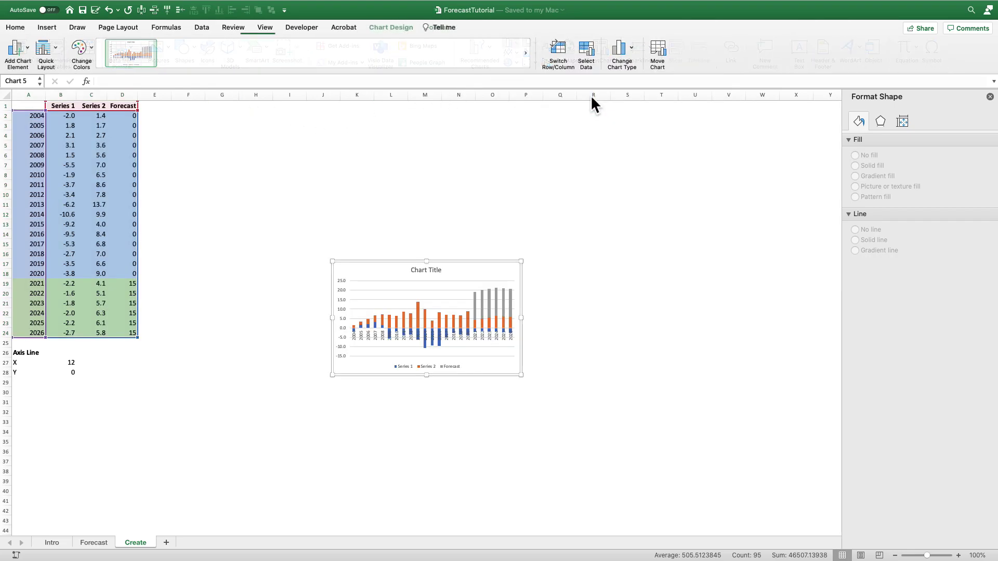
# Move the chart next to the data table near row 2 and enlarge it to 6" high by 10" wide.
pyautogui.moveTo(494, 267); pyautogui.dragTo(326, 123)
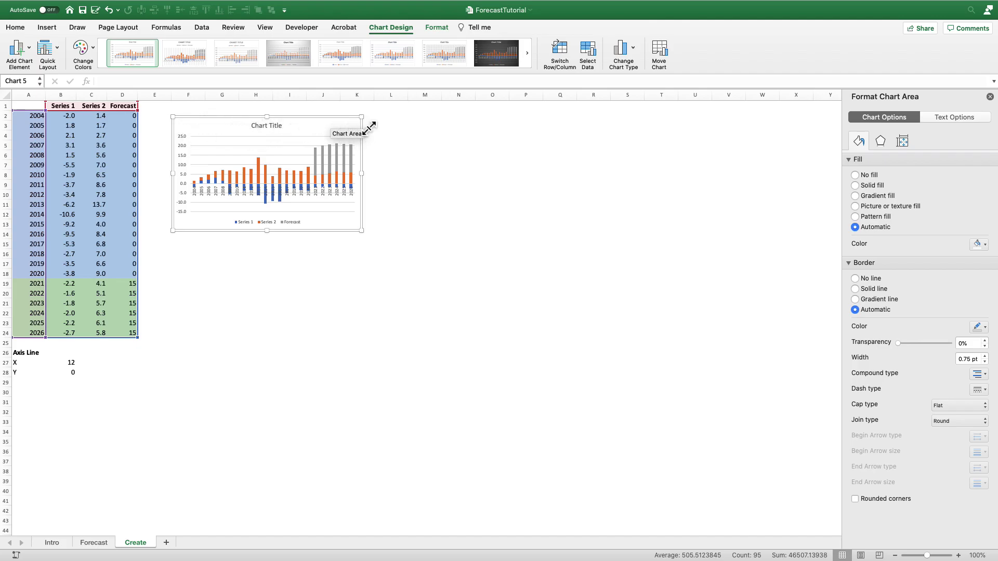
pyautogui.click(436, 31)
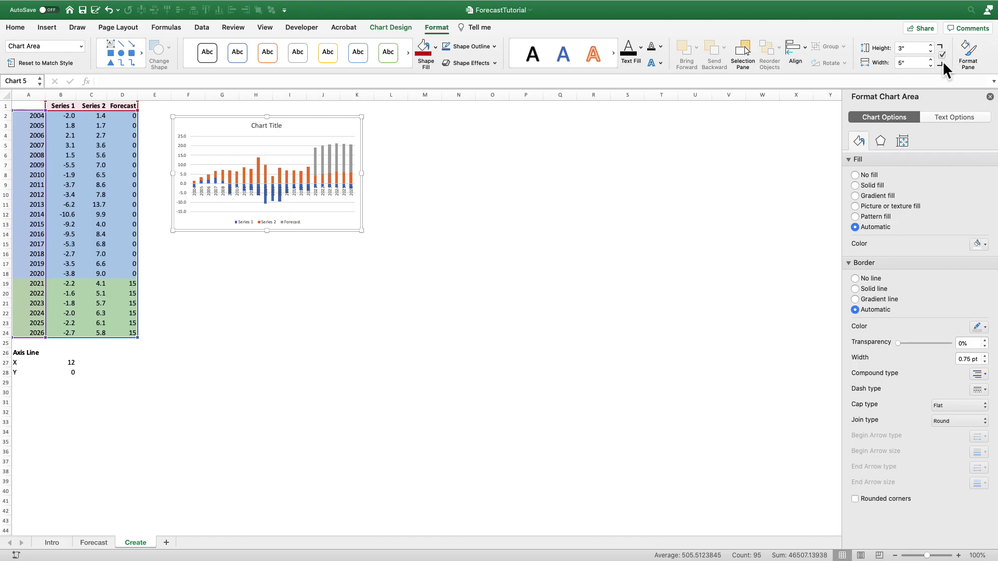
pyautogui.click(915, 49)
pyautogui.write('6')
pyautogui.press('Return')
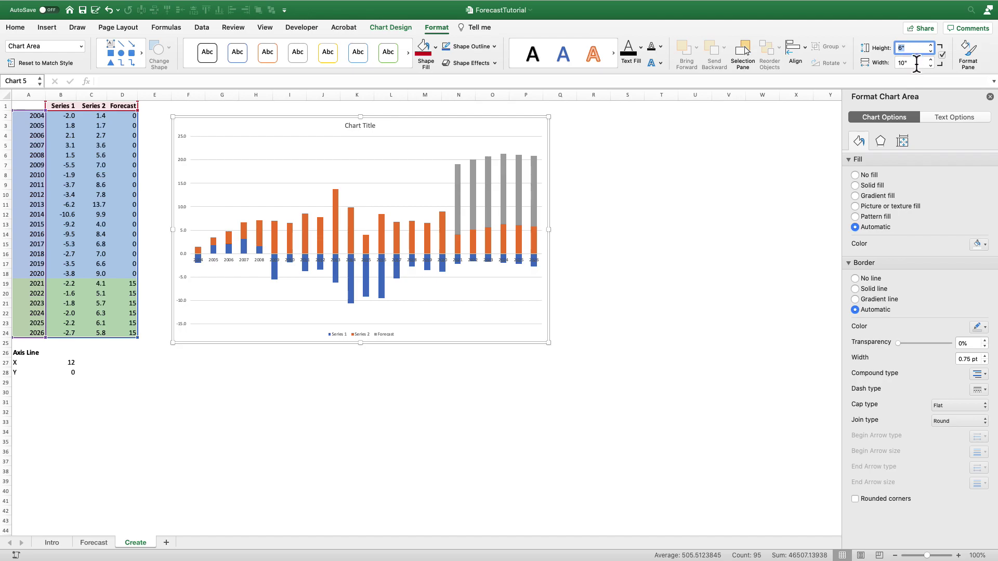
pyautogui.click(519, 127)
# Plot both Series 2 and Series 1 on the secondary axis, leaving Forecast on the primary axis.
pyautogui.click(340, 213)
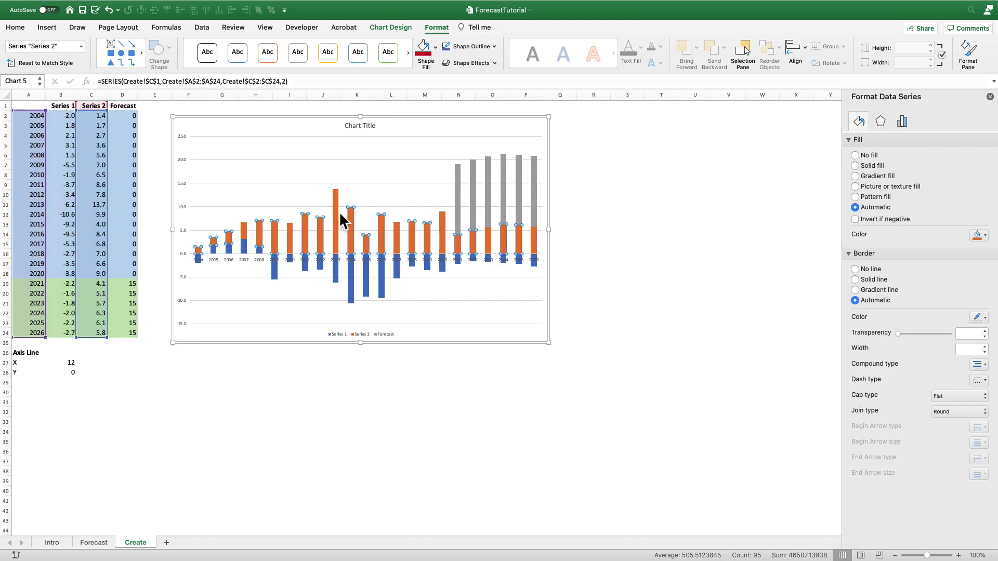
pyautogui.click(903, 120)
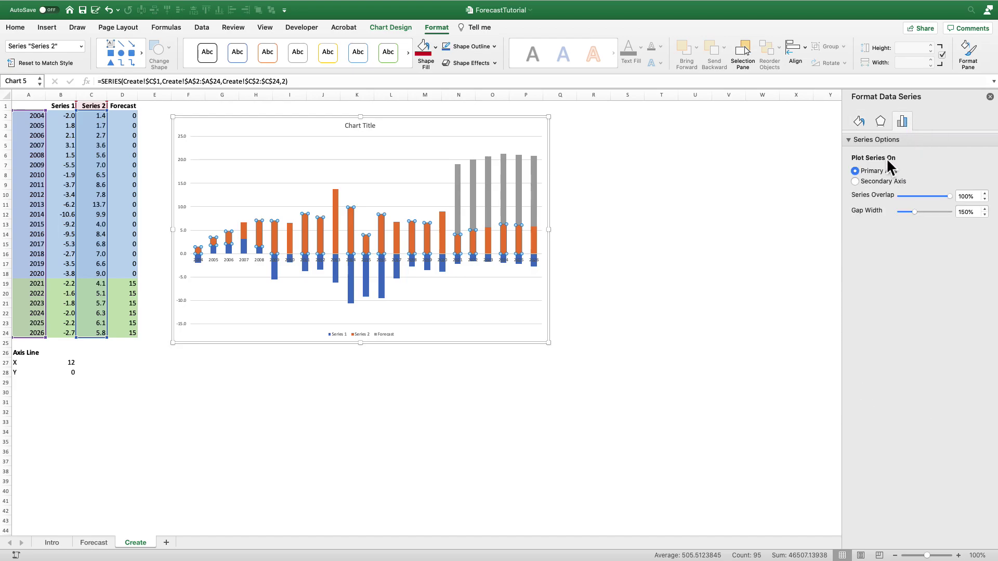
pyautogui.click(855, 181)
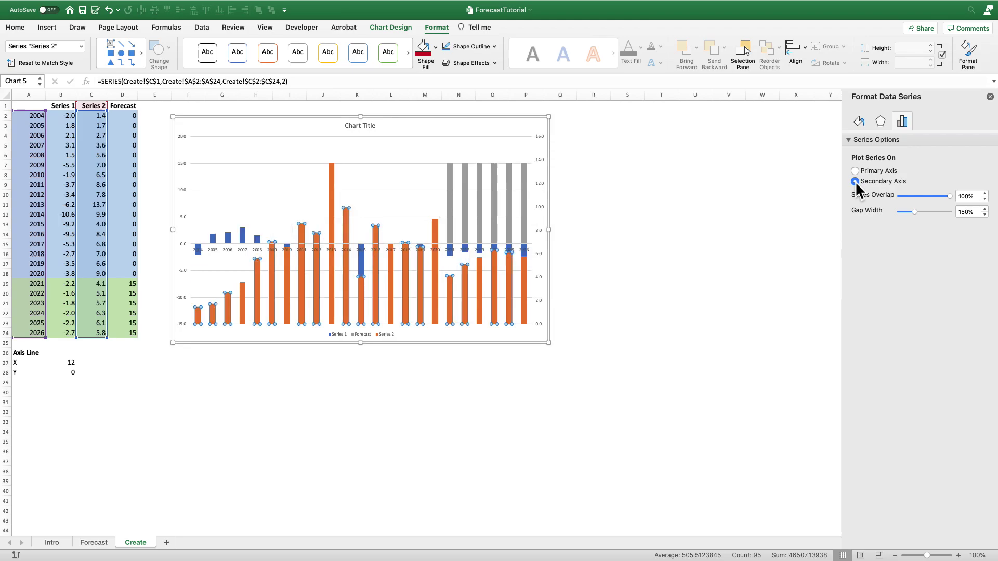
pyautogui.click(250, 237)
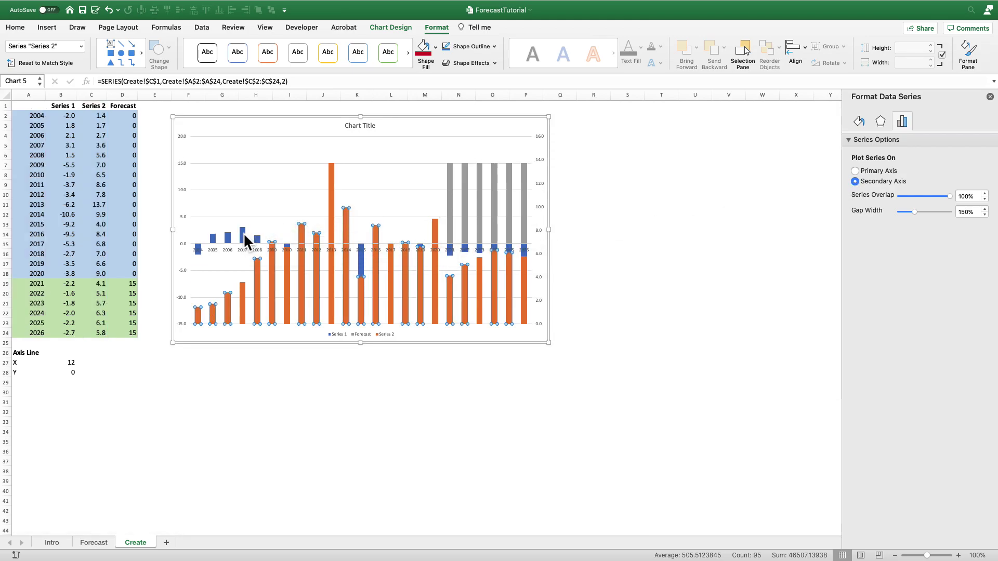
pyautogui.click(856, 181)
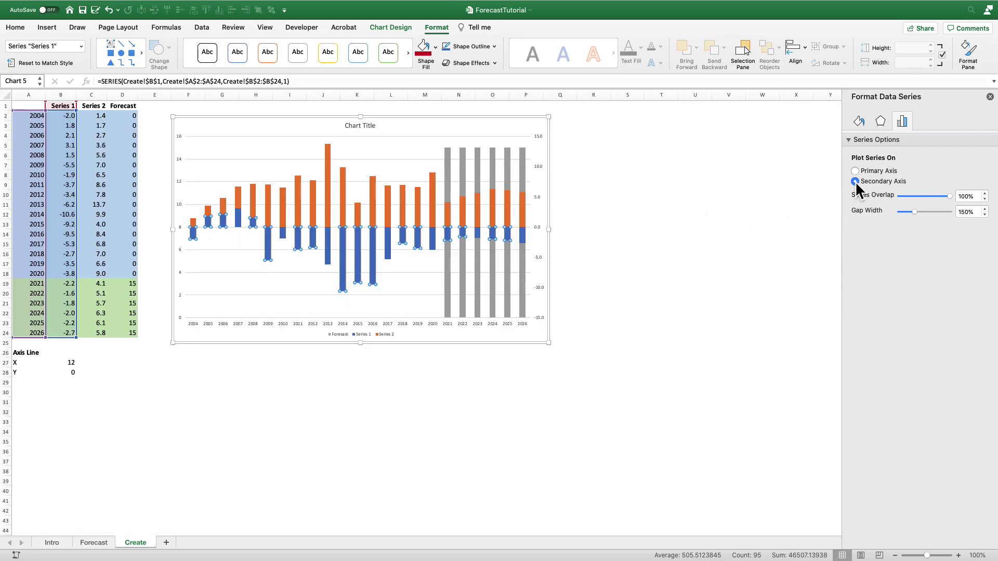
pyautogui.click(631, 237)
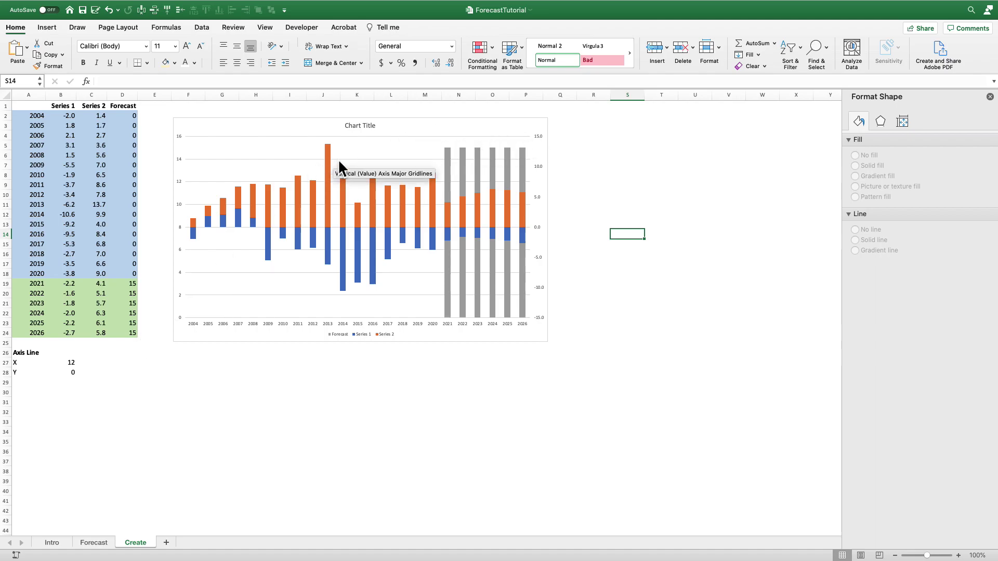
# Set the primary vertical axis bounds to a minimum of 0 and a maximum of 15.
pyautogui.click(183, 167)
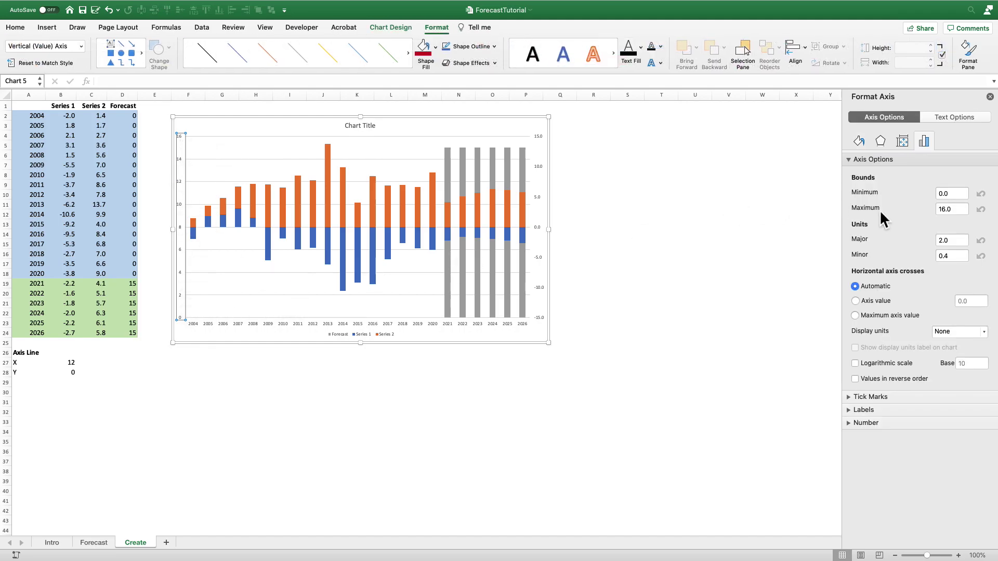
pyautogui.doubleClick(947, 195)
pyautogui.write('0')
pyautogui.press('Tab')
pyautogui.write('15')
pyautogui.press('Return')
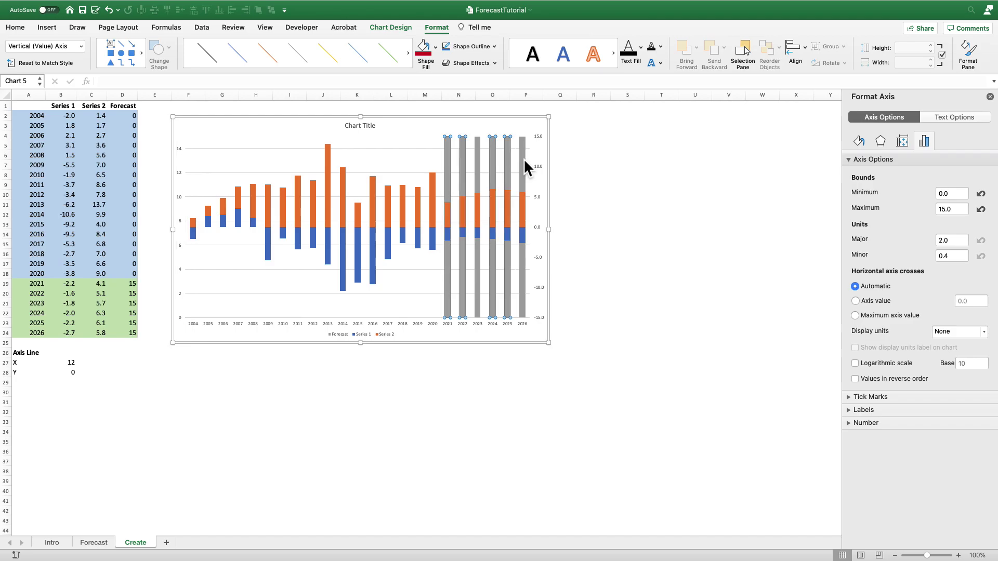
# Set the Forecast series' gap width to 0% and give its columns a solid light gray fill.
pyautogui.click(523, 158)
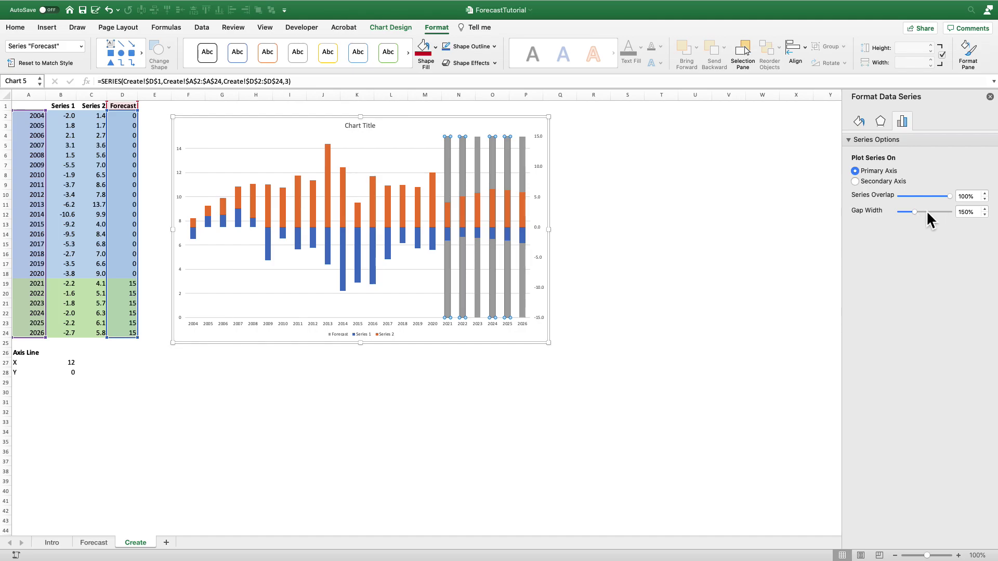
pyautogui.moveTo(915, 211); pyautogui.dragTo(895, 212)
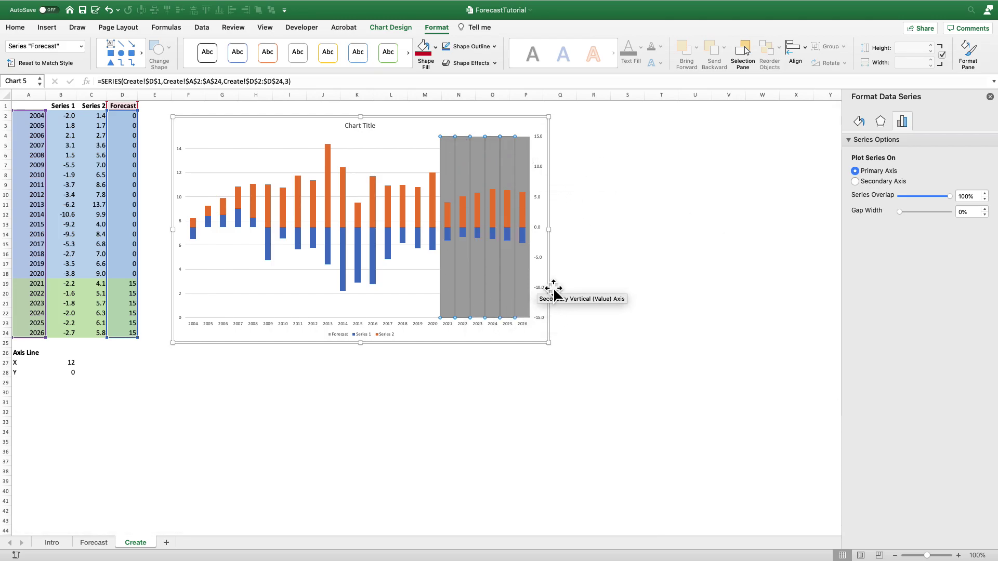
pyautogui.click(860, 118)
pyautogui.click(879, 165)
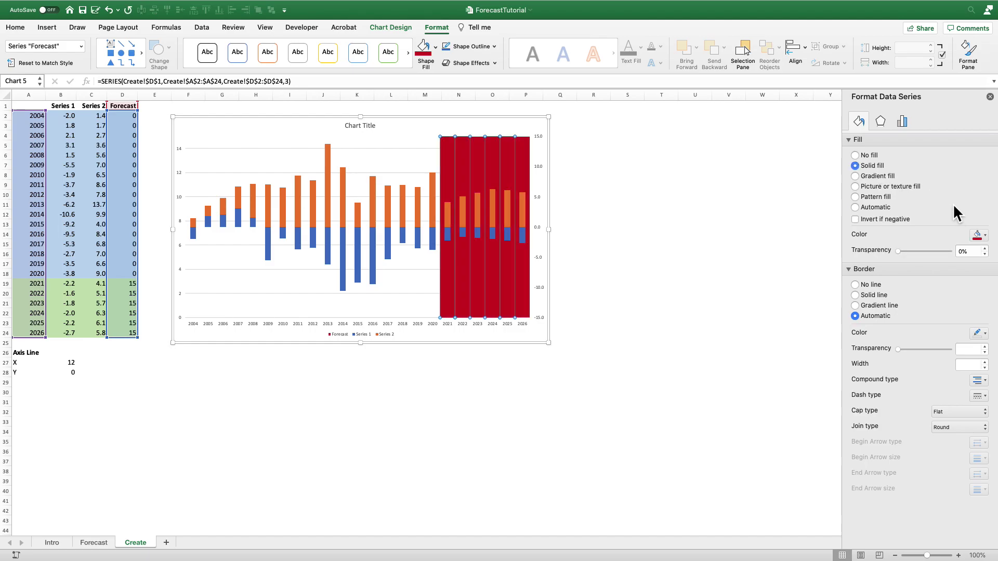
pyautogui.click(977, 235)
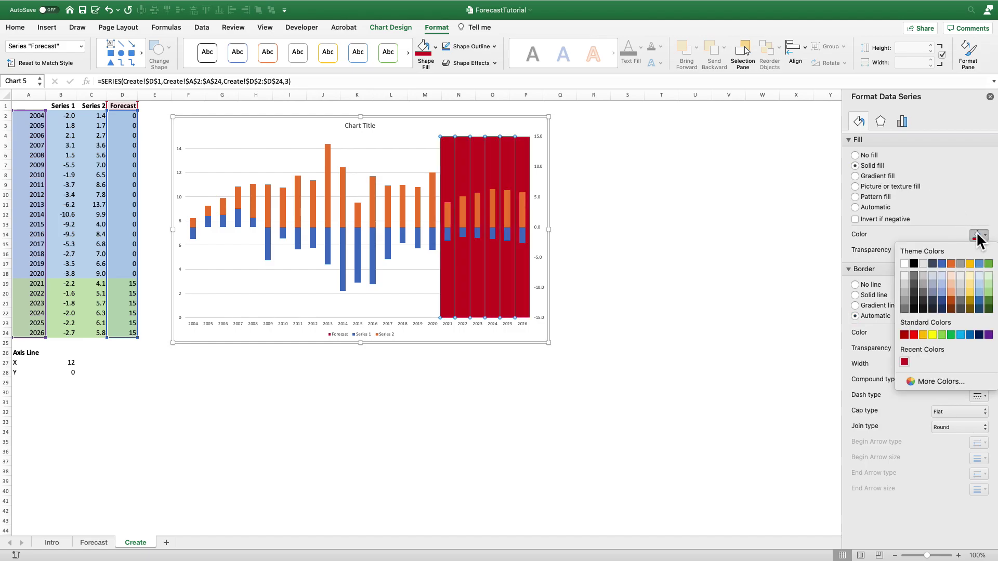
pyautogui.click(905, 283)
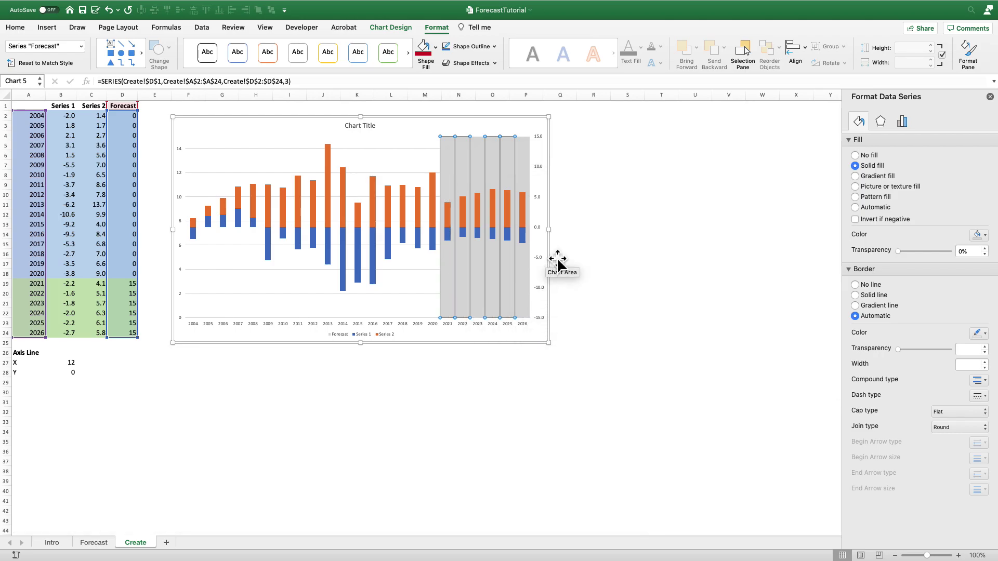
pyautogui.click(529, 126)
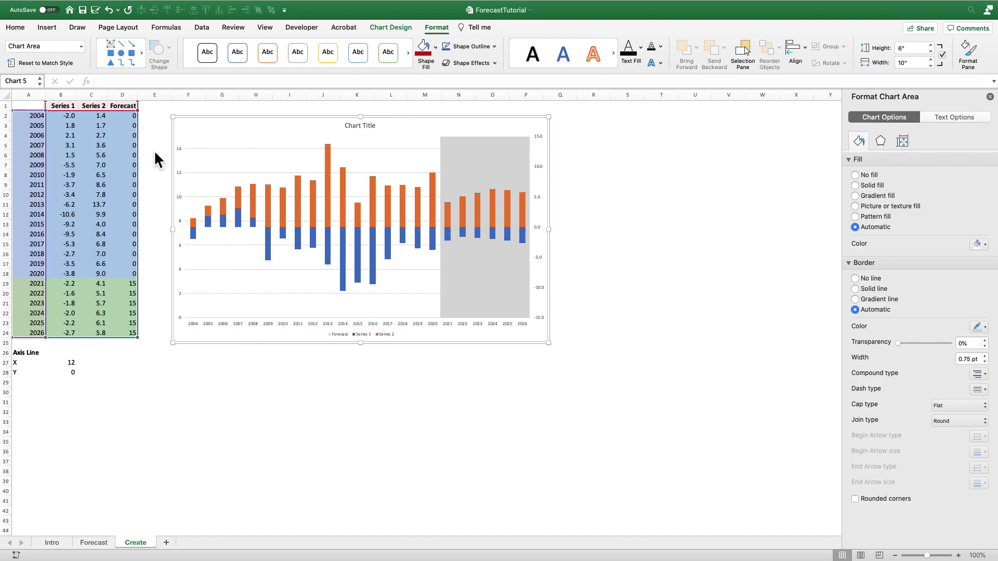
# Replace the chart's primary horizontal gridlines with secondary major horizontal gridlines.
pyautogui.click(214, 148)
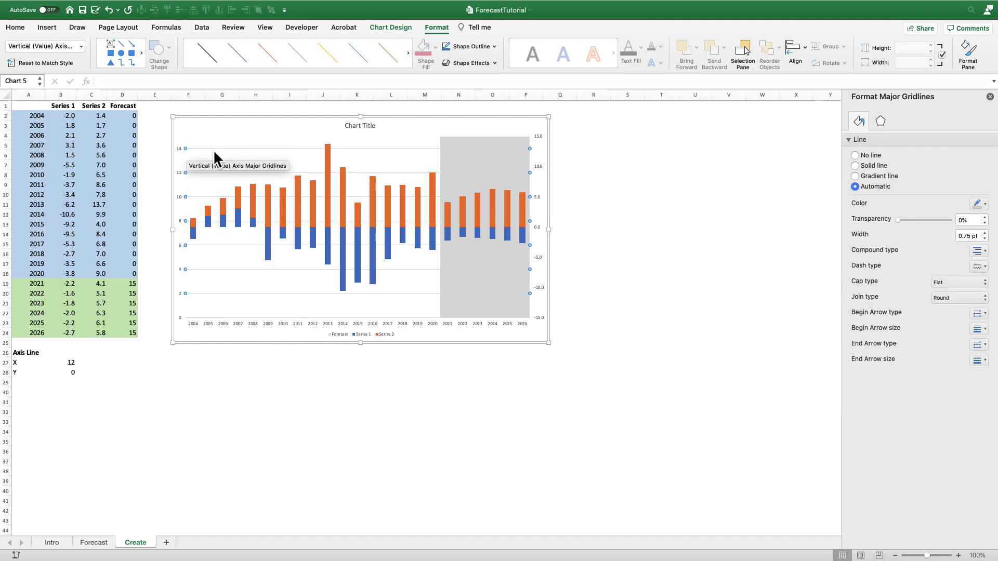
pyautogui.press('Escape')
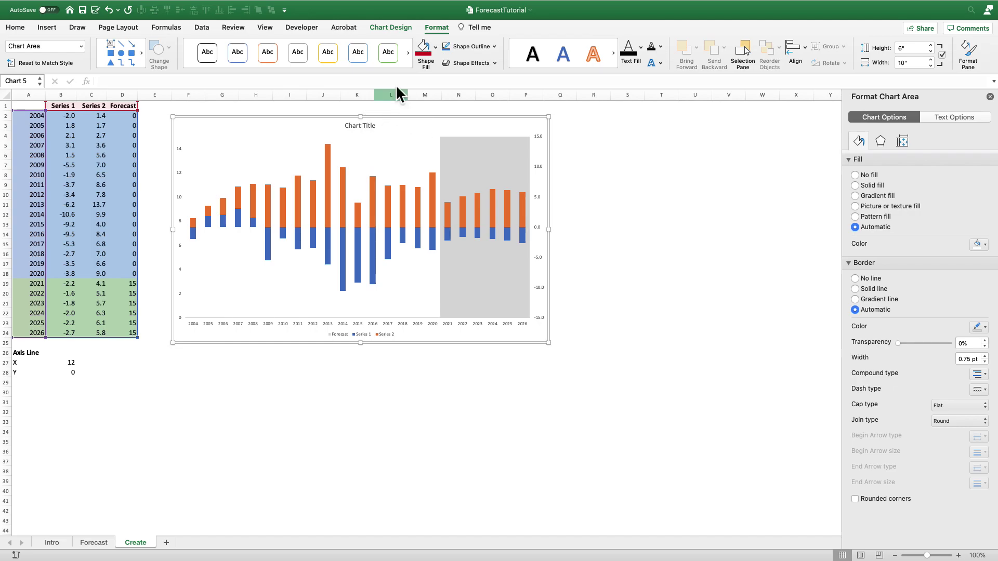
pyautogui.click(386, 29)
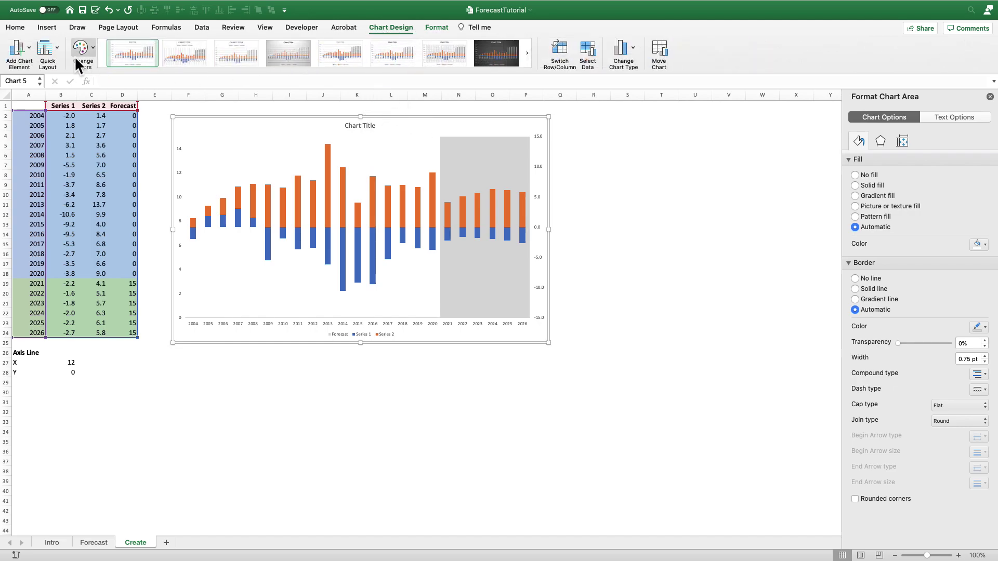
pyautogui.click(25, 50)
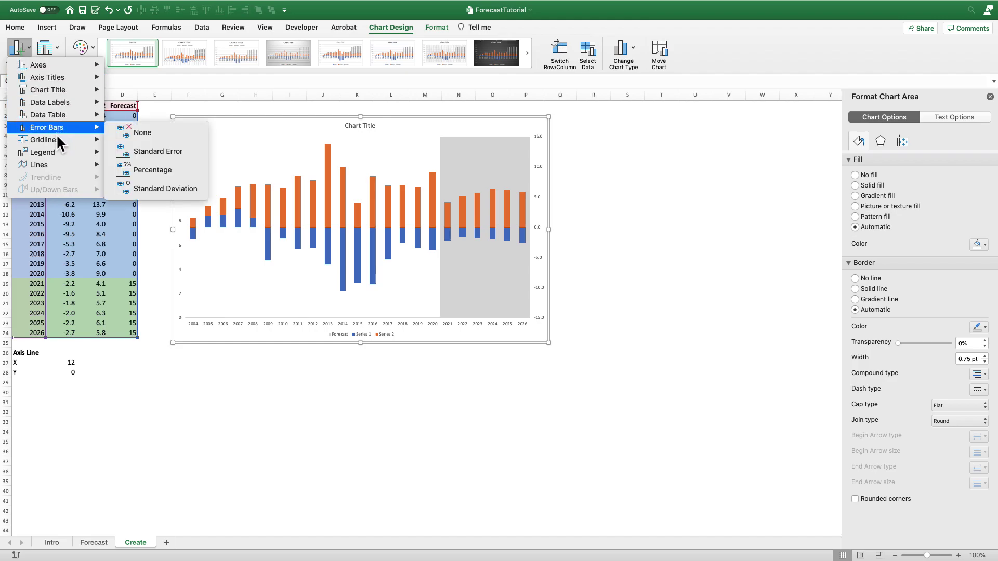
pyautogui.moveTo(55, 140)
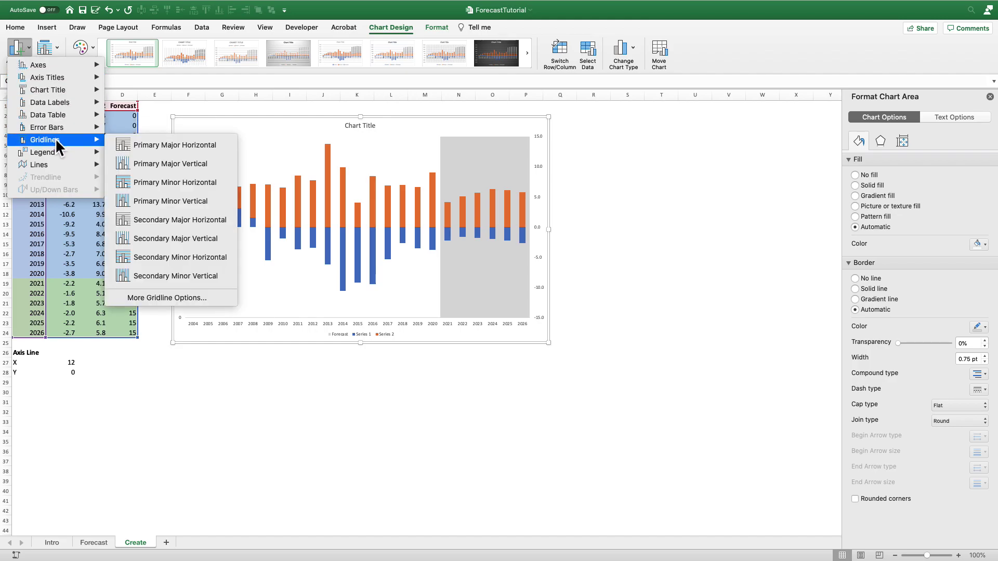
pyautogui.click(228, 223)
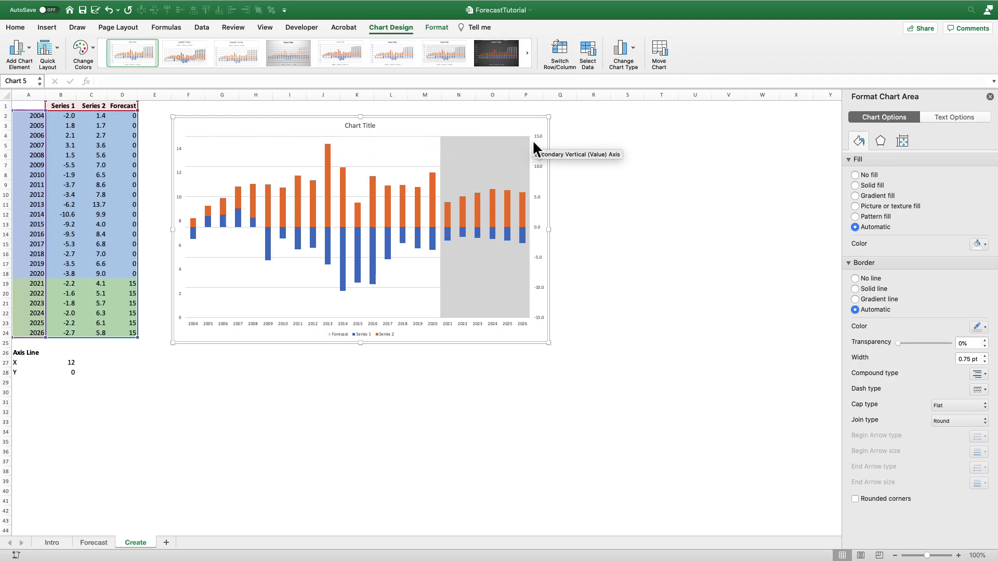
# Add a secondary horizontal axis and set where the vertical axis crosses it to Automatic.
pyautogui.click(22, 45)
pyautogui.moveTo(33, 65)
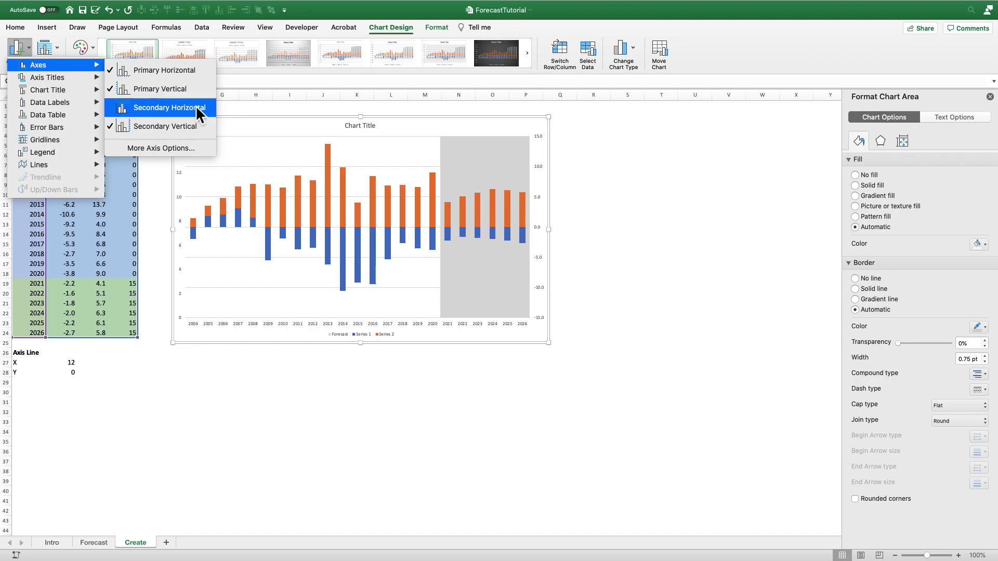
pyautogui.click(170, 107)
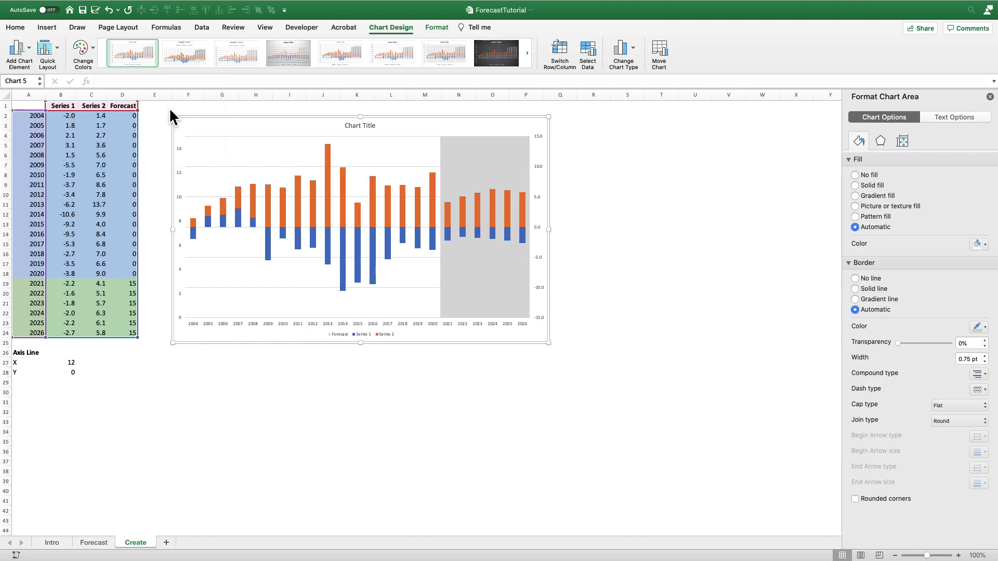
pyautogui.click(302, 135)
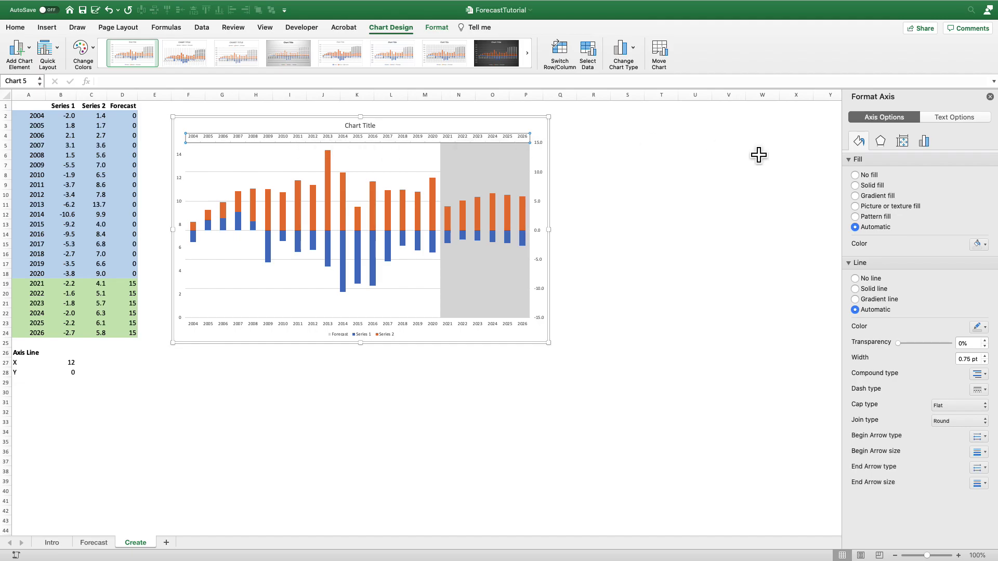
pyautogui.click(924, 141)
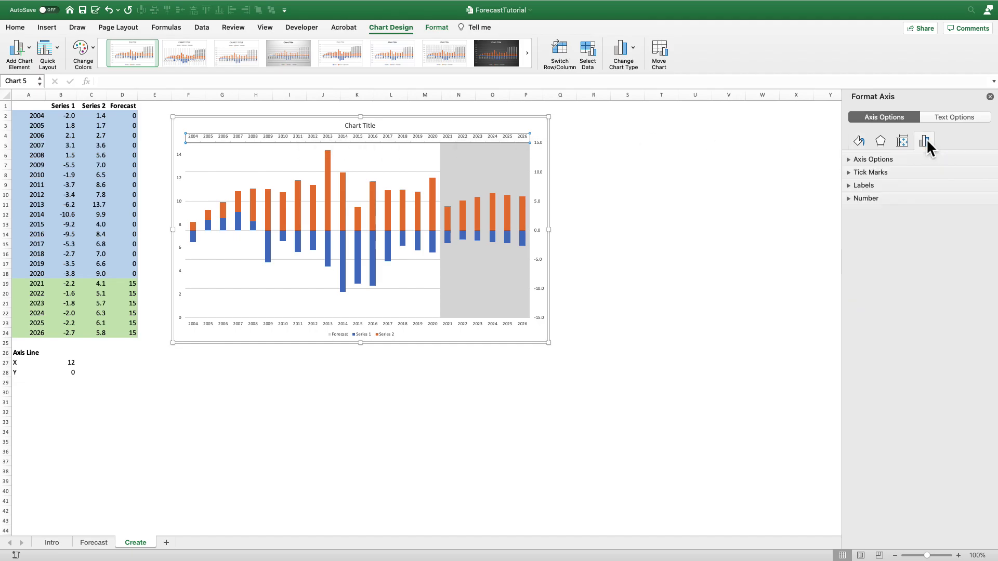
pyautogui.click(911, 158)
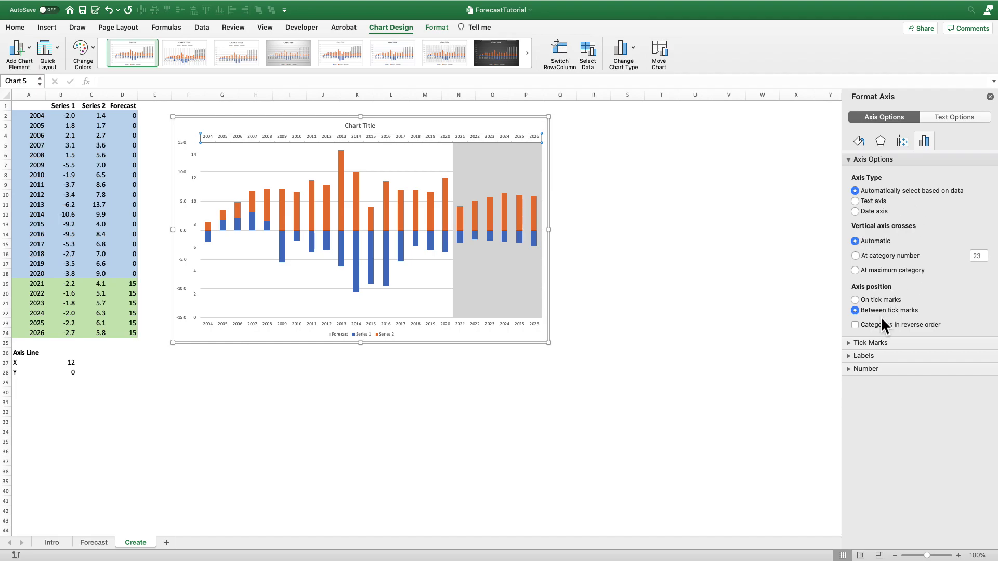
# Remove the major tick marks from the secondary horizontal axis and set its label position to None.
pyautogui.click(872, 340)
pyautogui.click(947, 379)
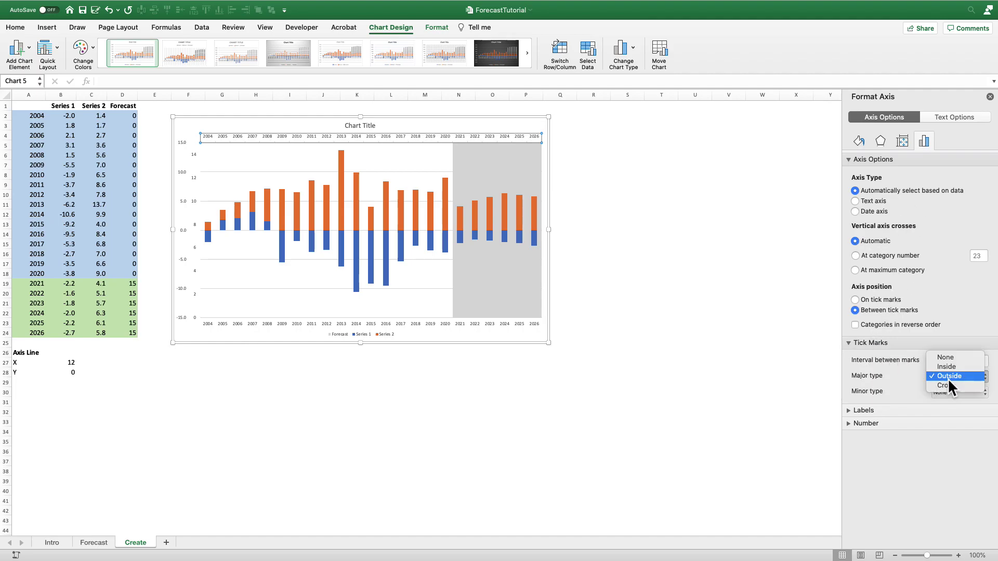
pyautogui.click(944, 361)
pyautogui.click(902, 408)
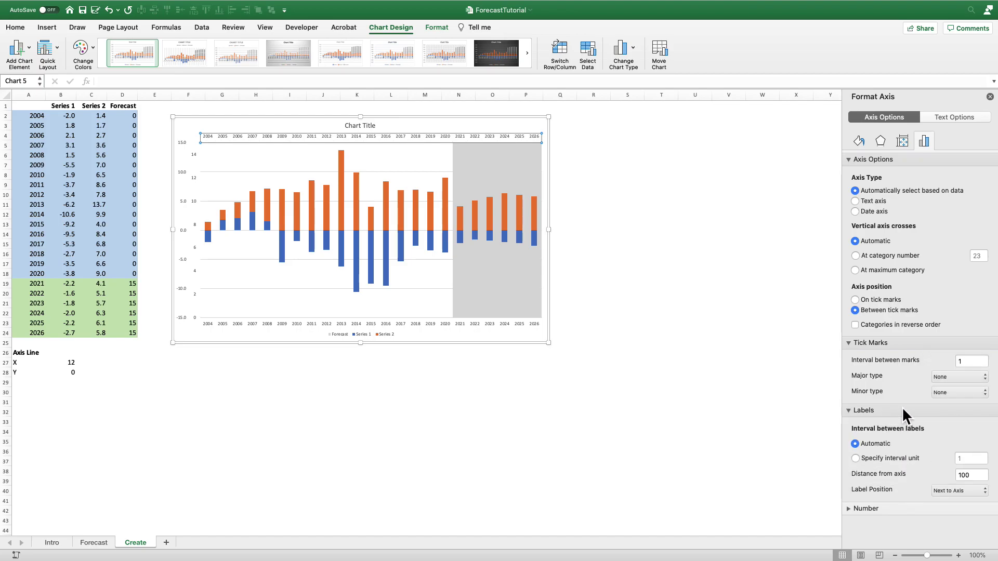
pyautogui.click(959, 491)
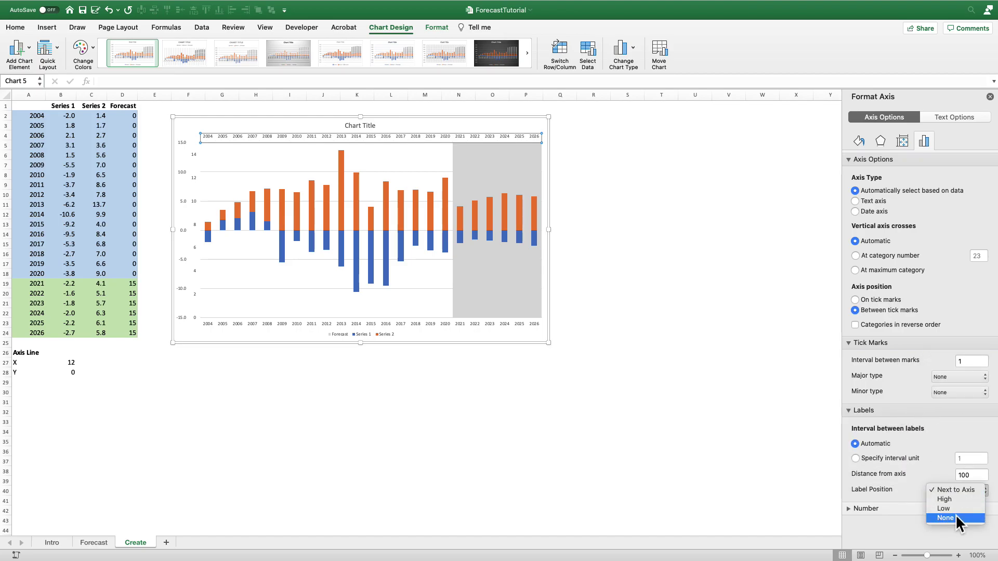
pyautogui.click(955, 516)
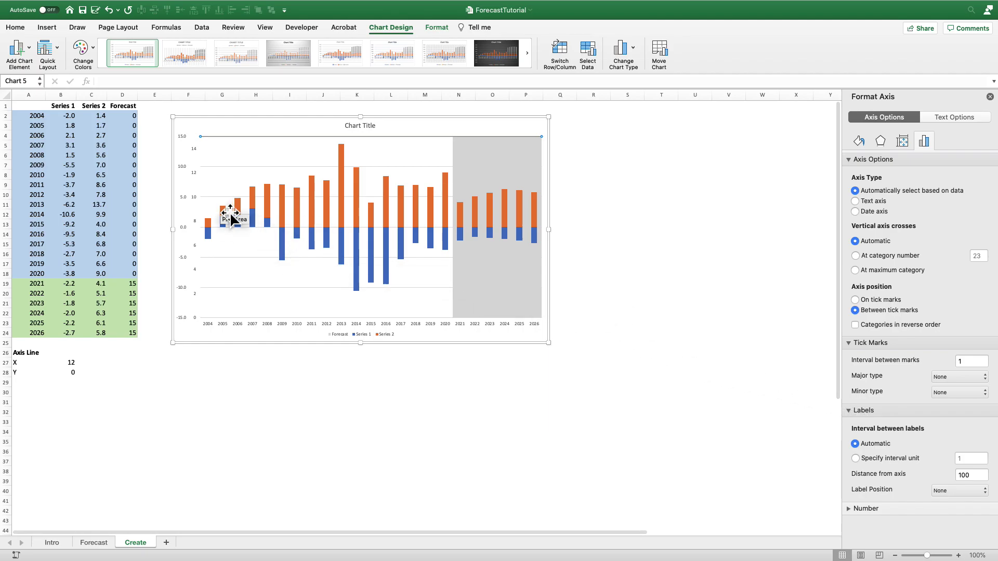
# Hide the labels of the vertical axis scaled 0 to 15 by setting its label position to None.
pyautogui.click(196, 149)
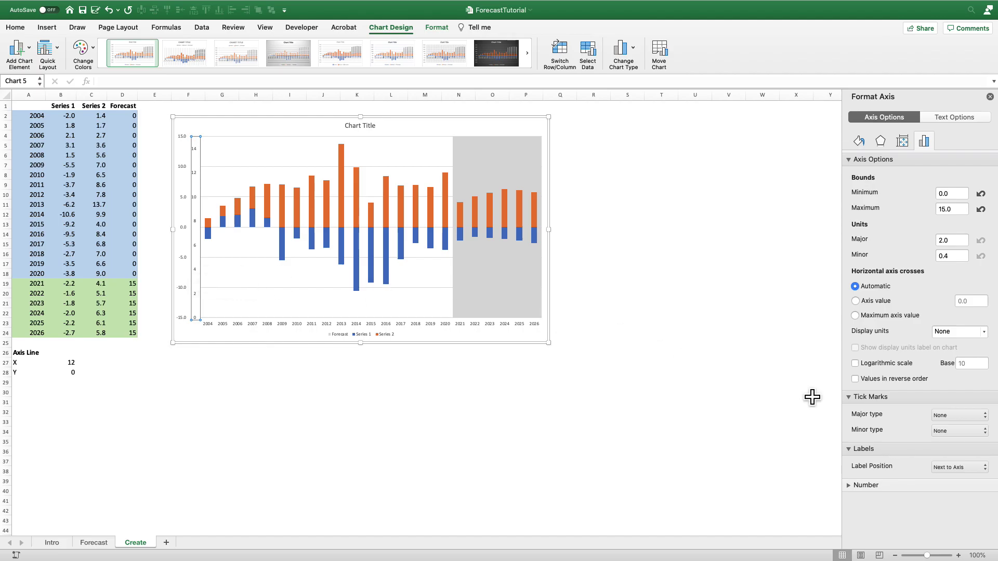
pyautogui.click(964, 468)
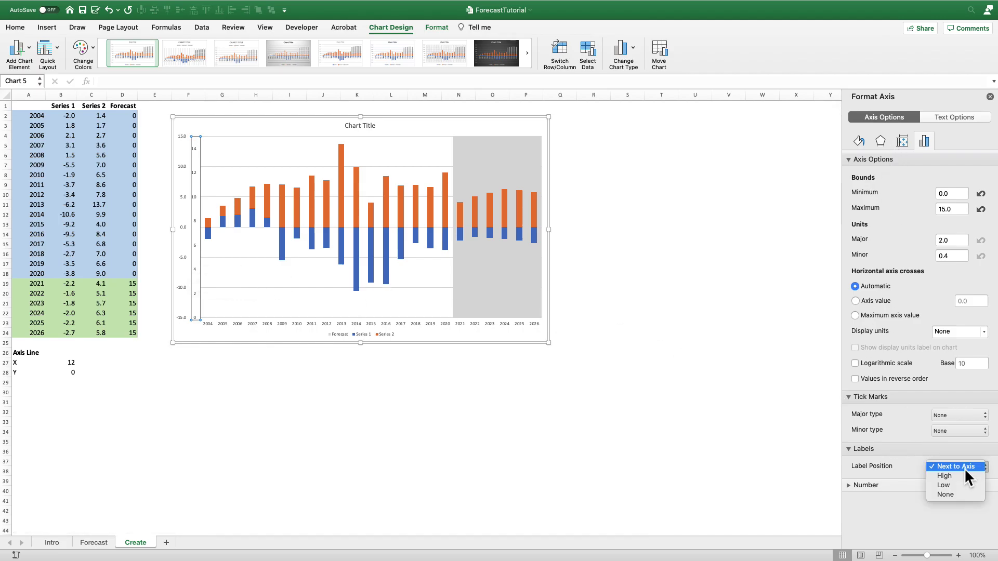
pyautogui.click(951, 494)
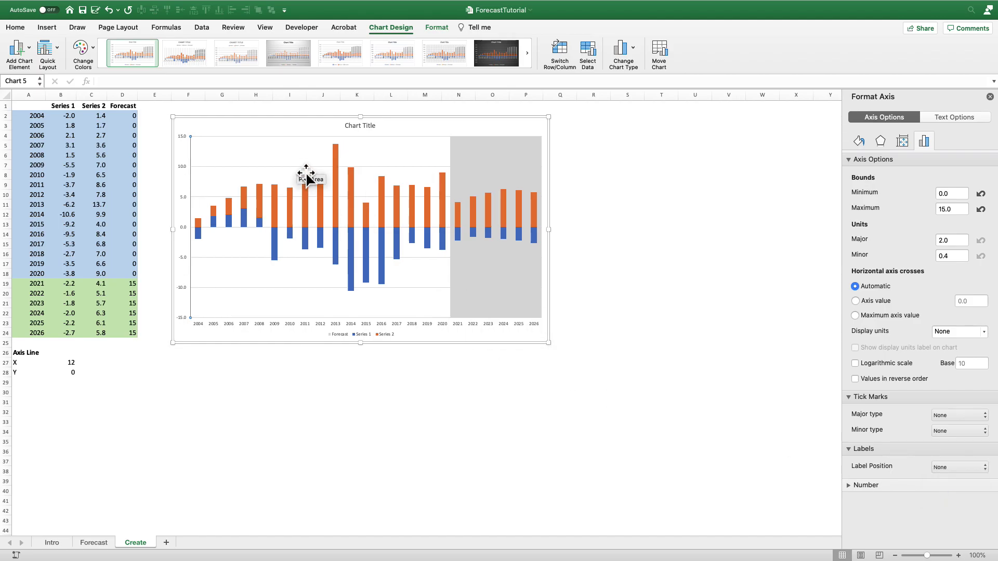
pyautogui.click(273, 130)
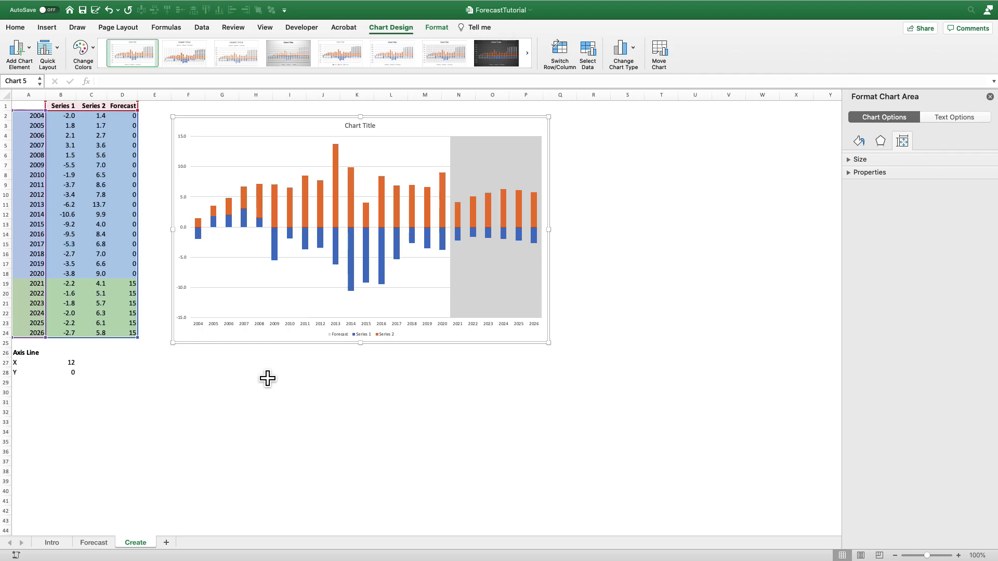
# Add a chart series with its name taken from cell A26 and its Y values from cell B28.
pyautogui.rightClick(250, 254)
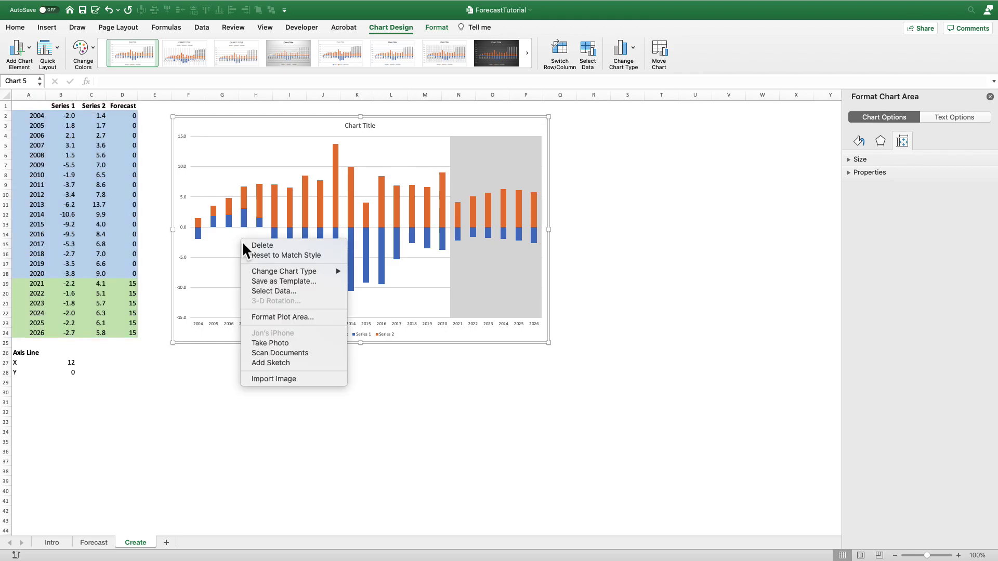
pyautogui.click(299, 293)
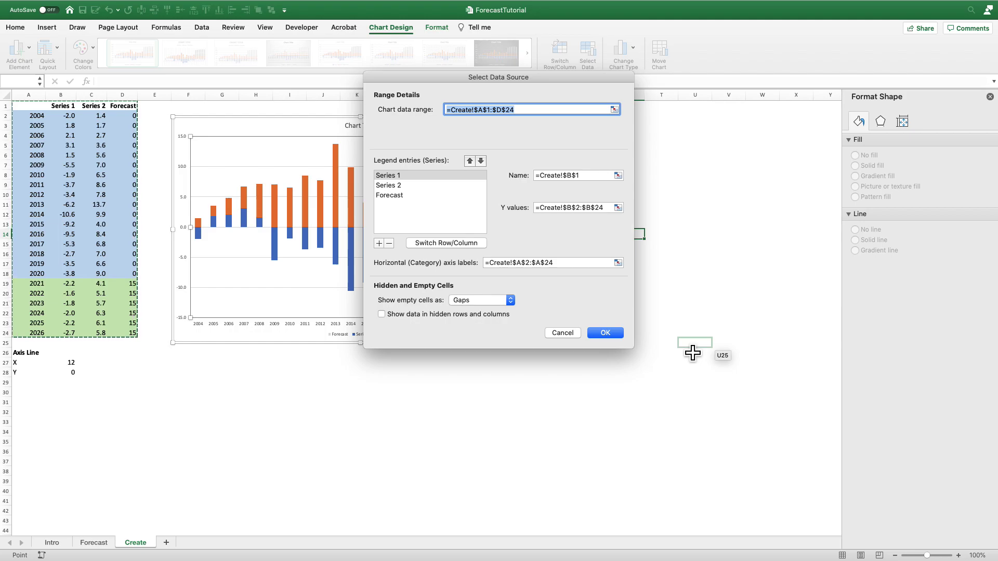
pyautogui.click(379, 244)
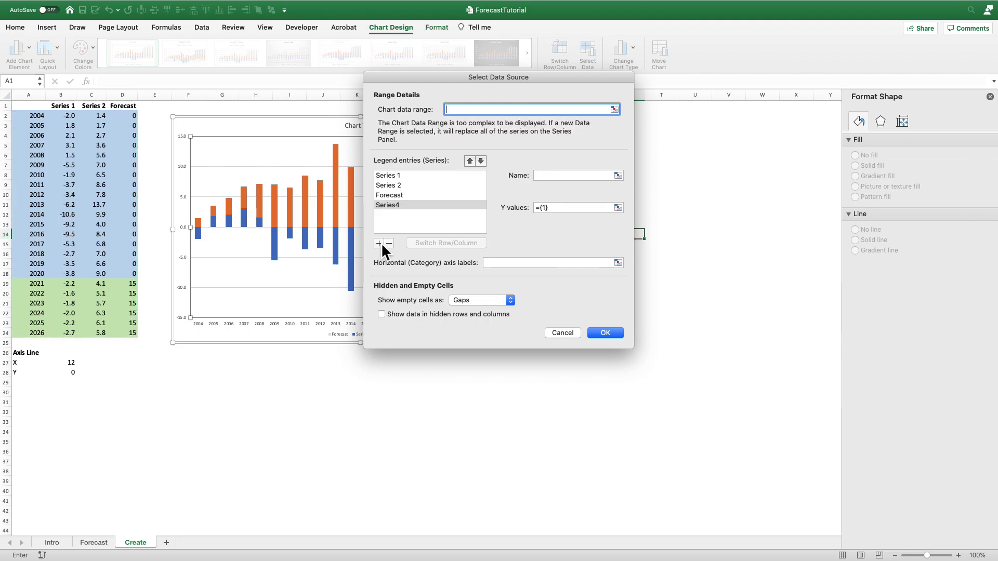
pyautogui.click(546, 175)
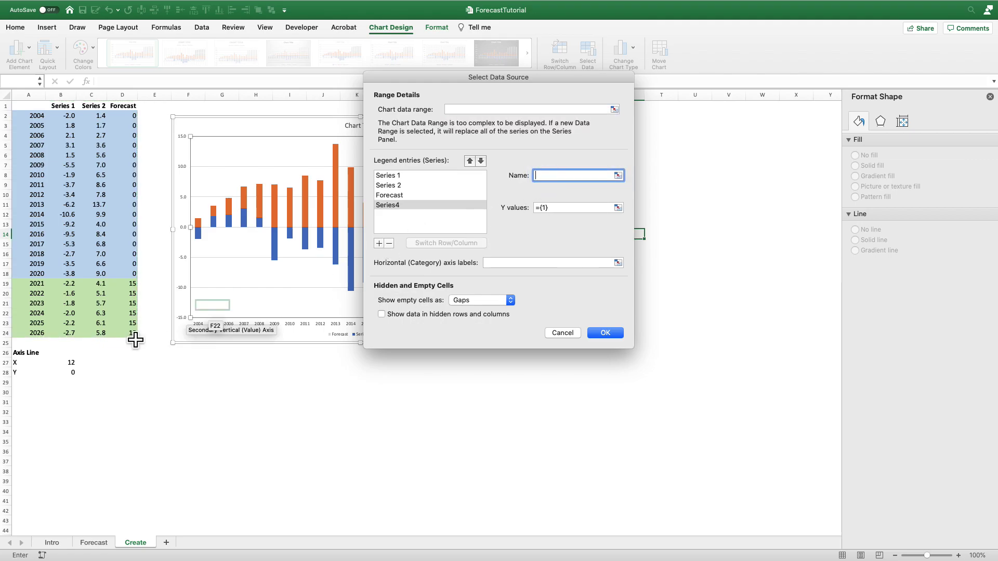
pyautogui.click(35, 354)
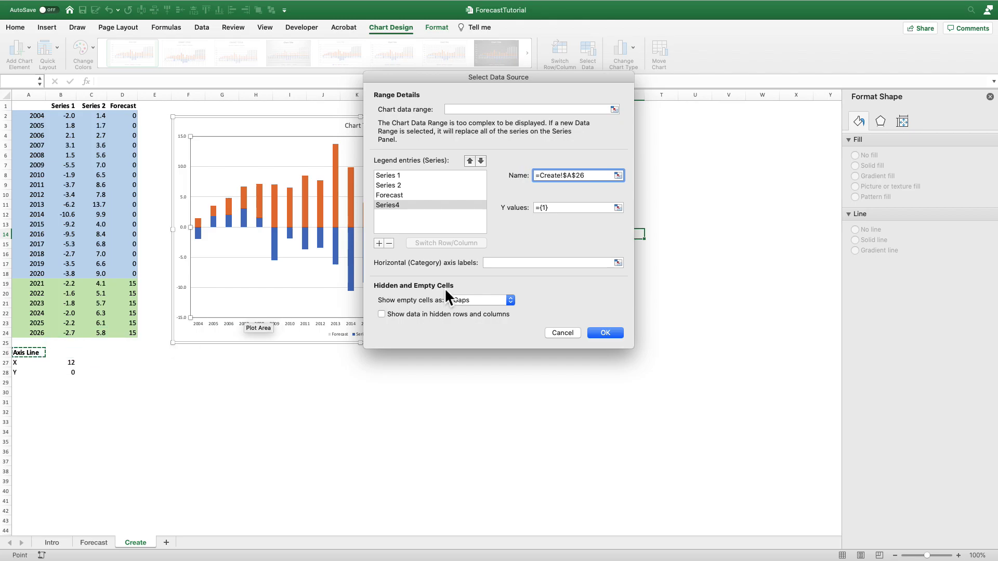
pyautogui.click(617, 208)
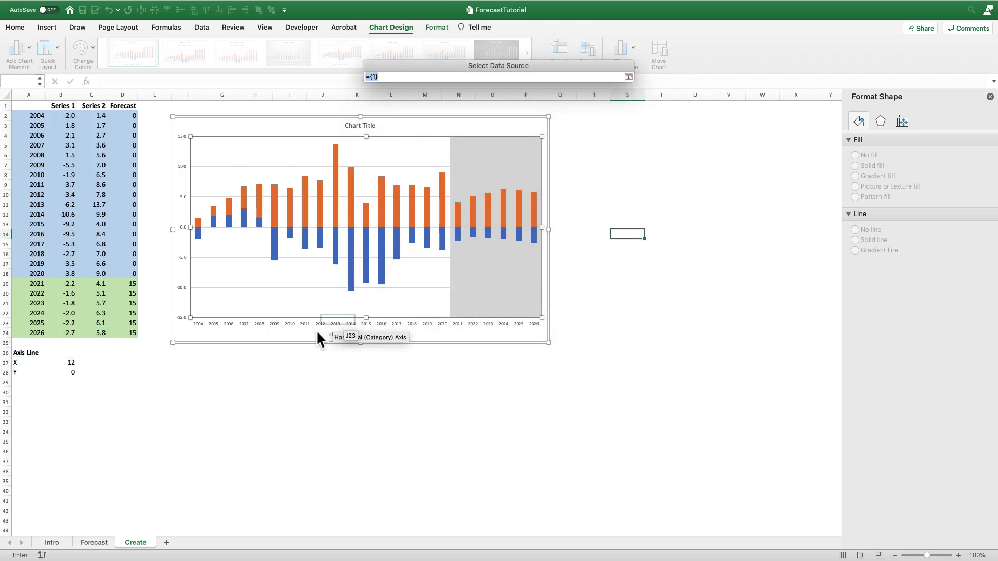
pyautogui.click(68, 373)
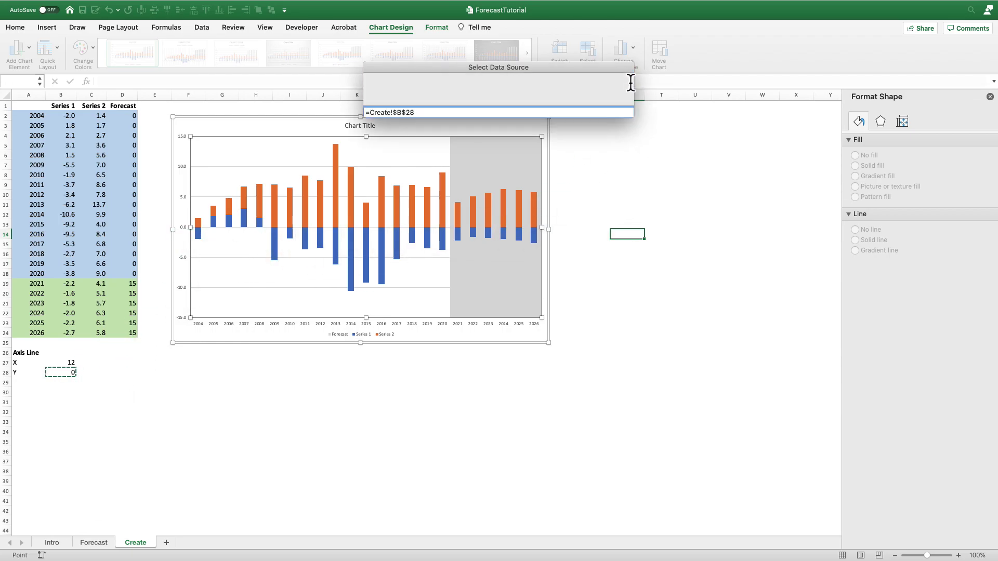
pyautogui.click(628, 78)
pyautogui.click(605, 333)
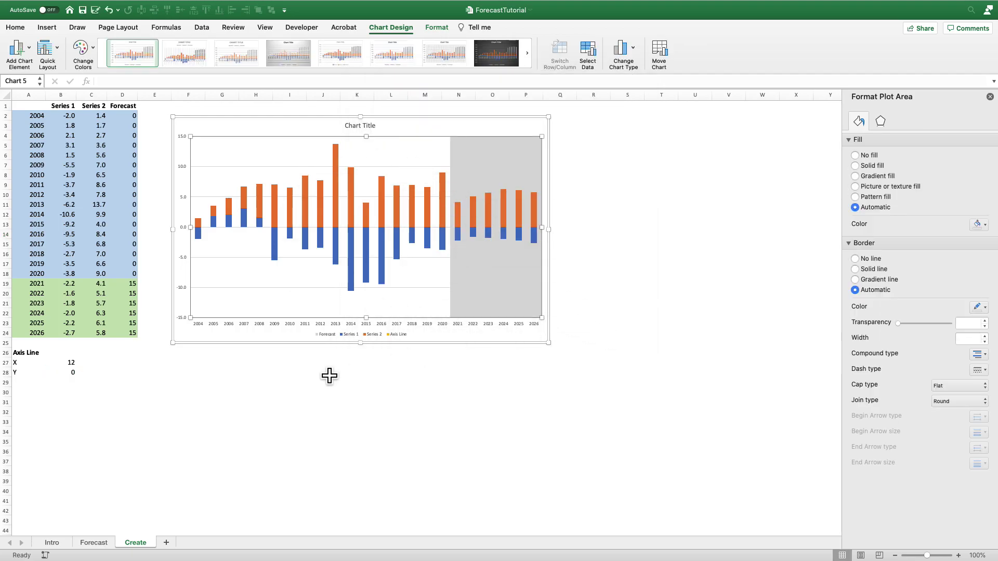
# Set the Y value in B28 to 10 and change the Axis Line series to a Scatter chart.
pyautogui.click(75, 374)
pyautogui.write('10')
pyautogui.press('Return')
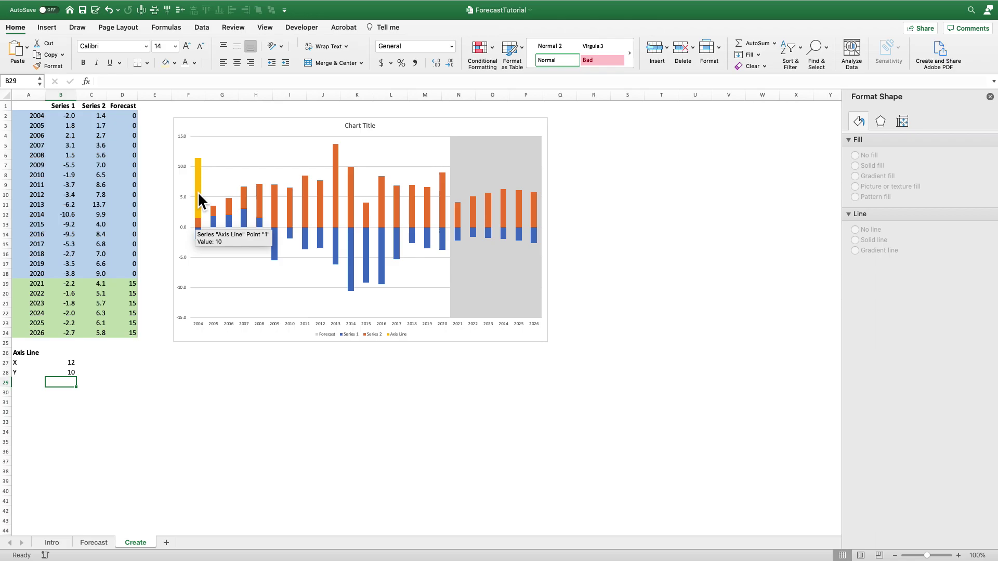
pyautogui.click(198, 191)
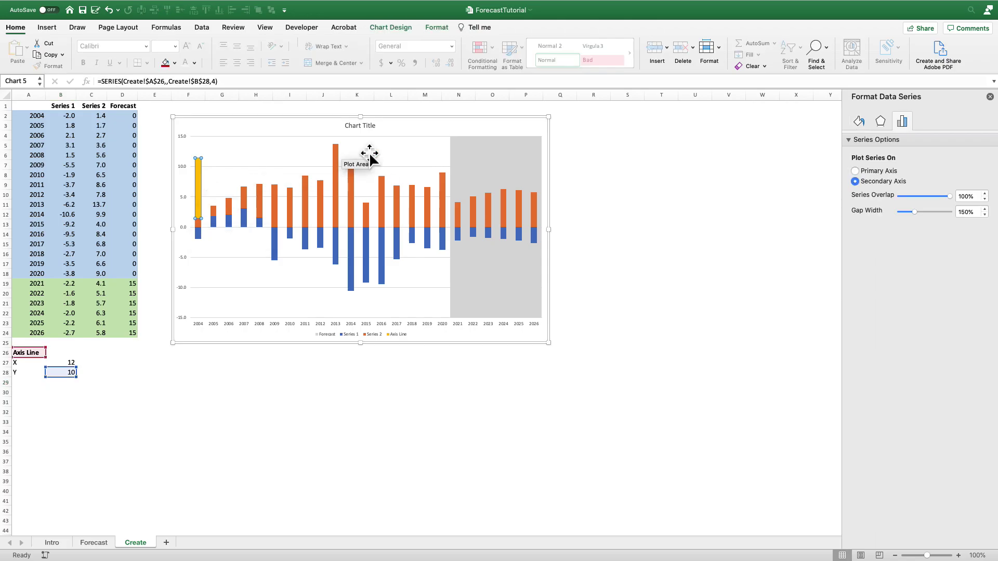
pyautogui.click(387, 29)
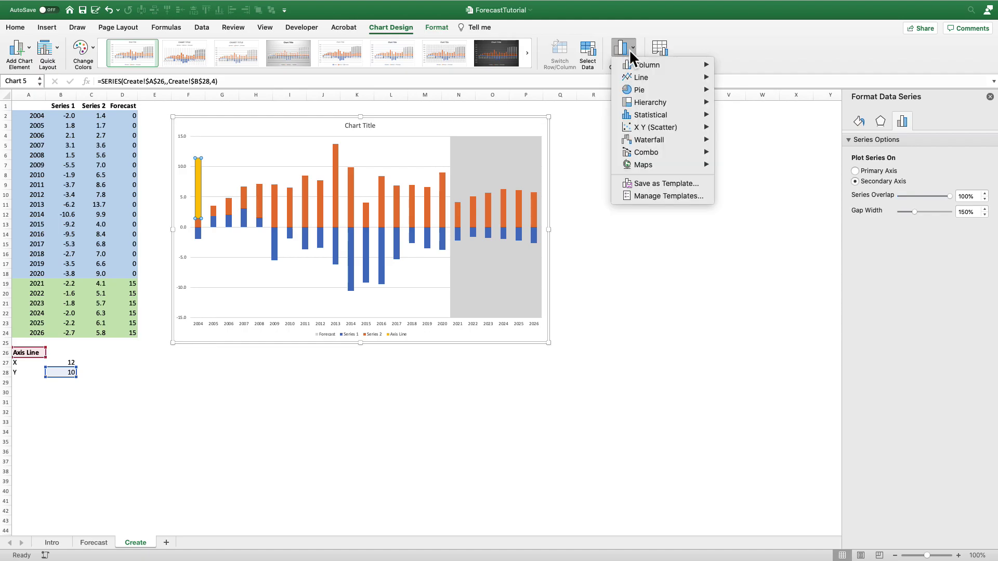
pyautogui.moveTo(657, 126)
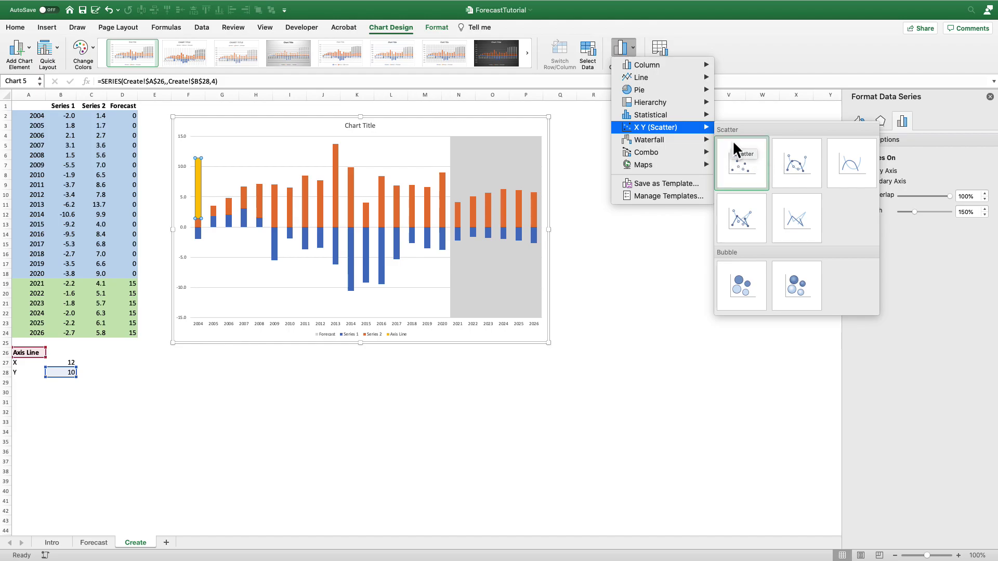
pyautogui.click(747, 167)
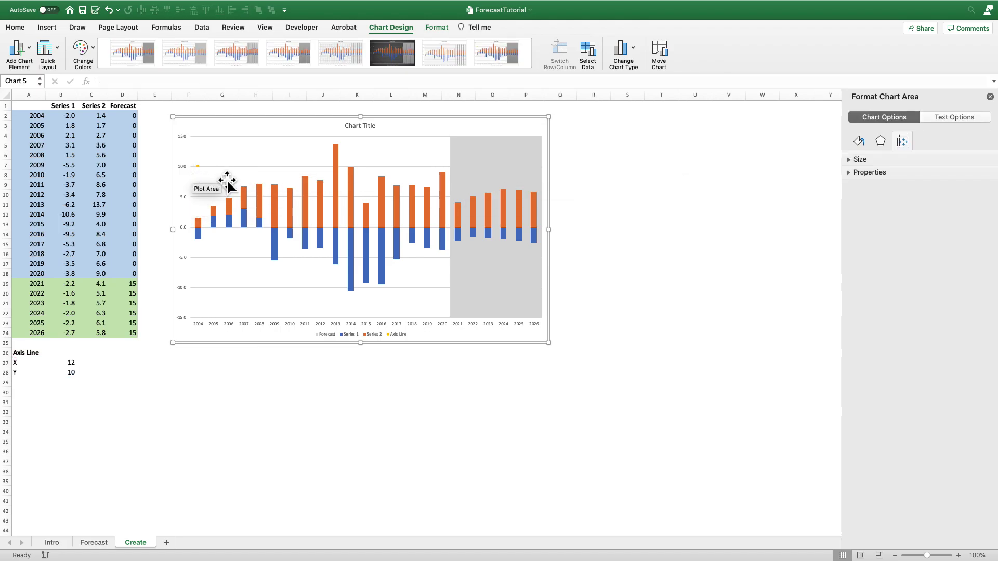
# Edit the Axis Line series in the chart's data source so its X values come from cell B27.
pyautogui.rightClick(284, 161)
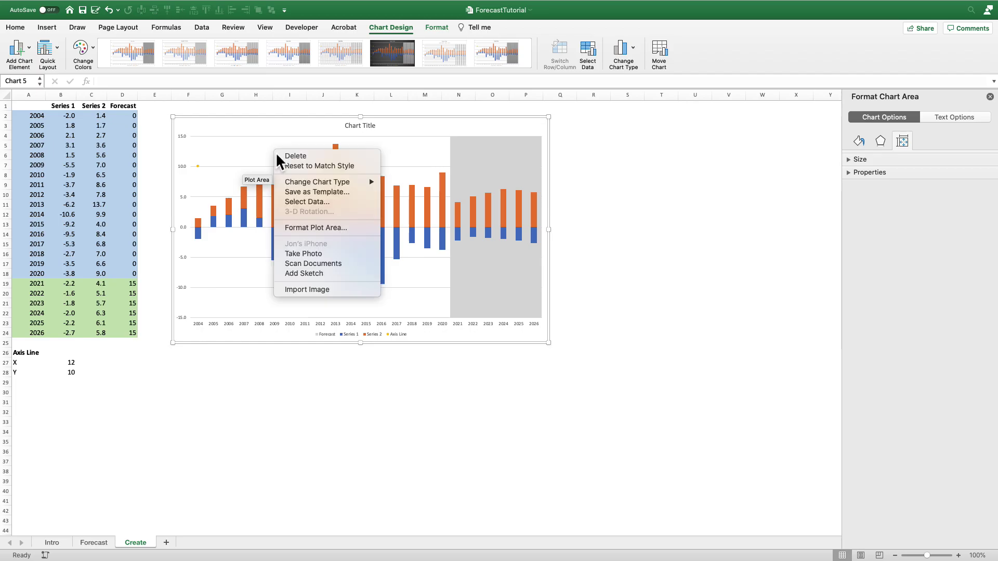
pyautogui.click(336, 202)
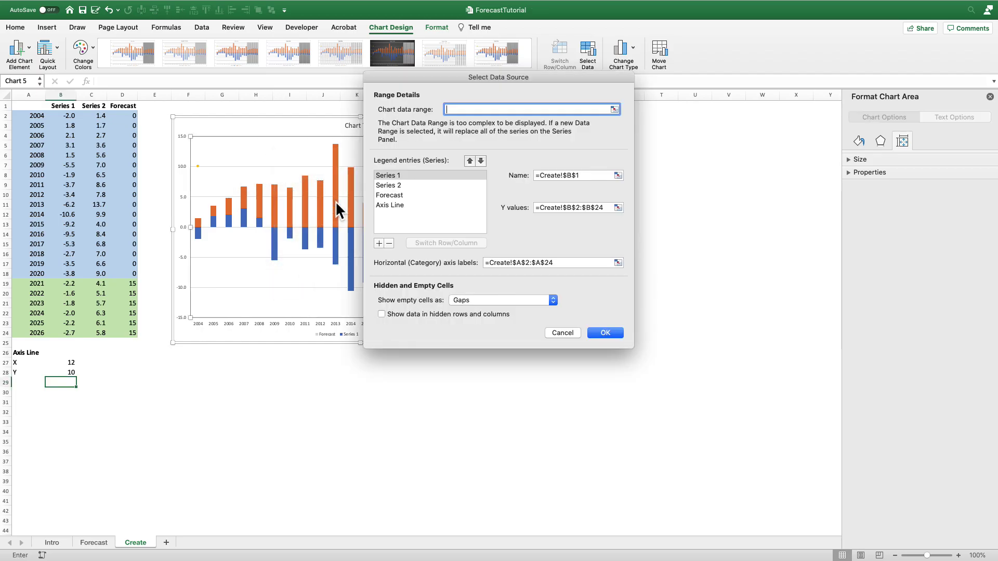
pyautogui.click(394, 205)
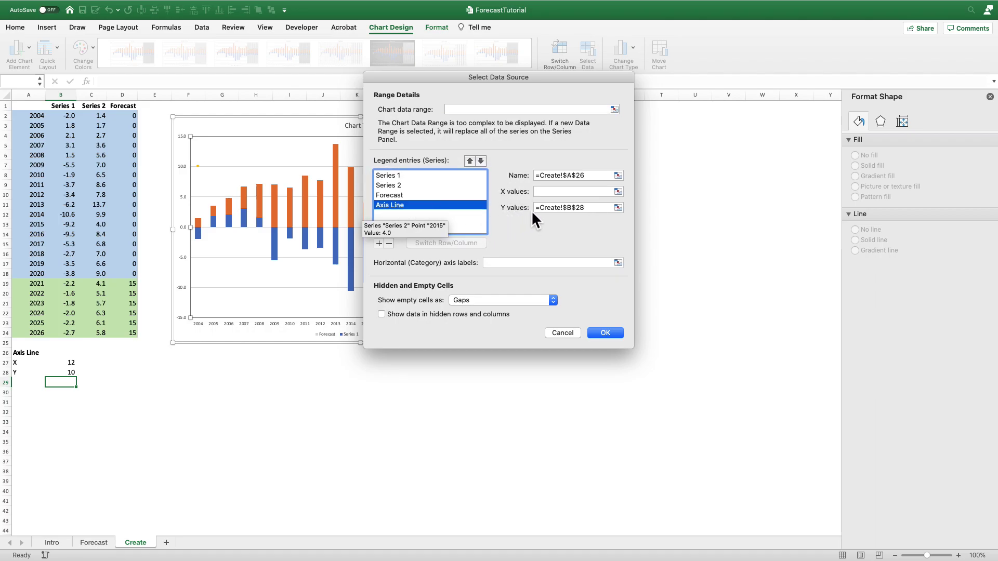
pyautogui.click(544, 191)
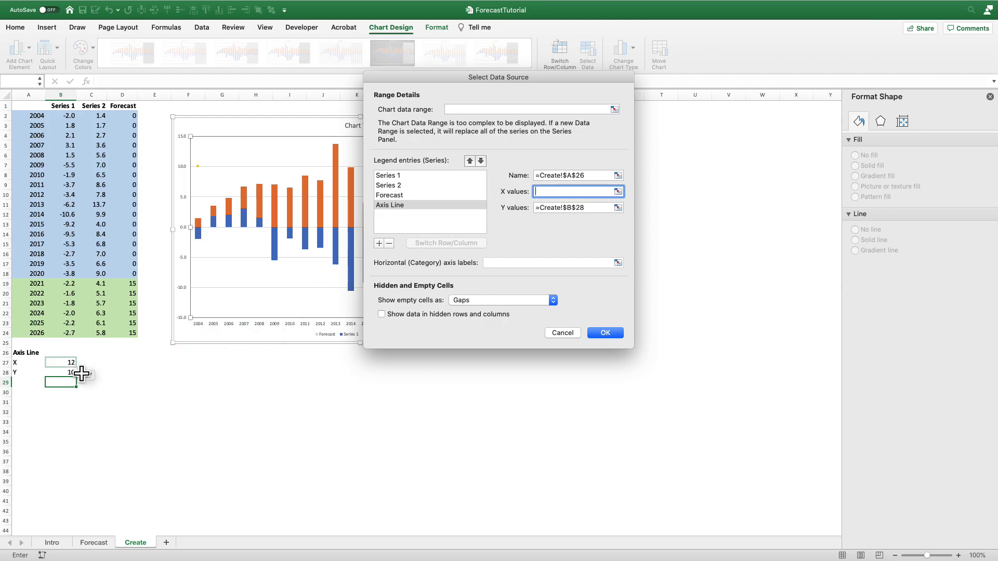
pyautogui.click(69, 367)
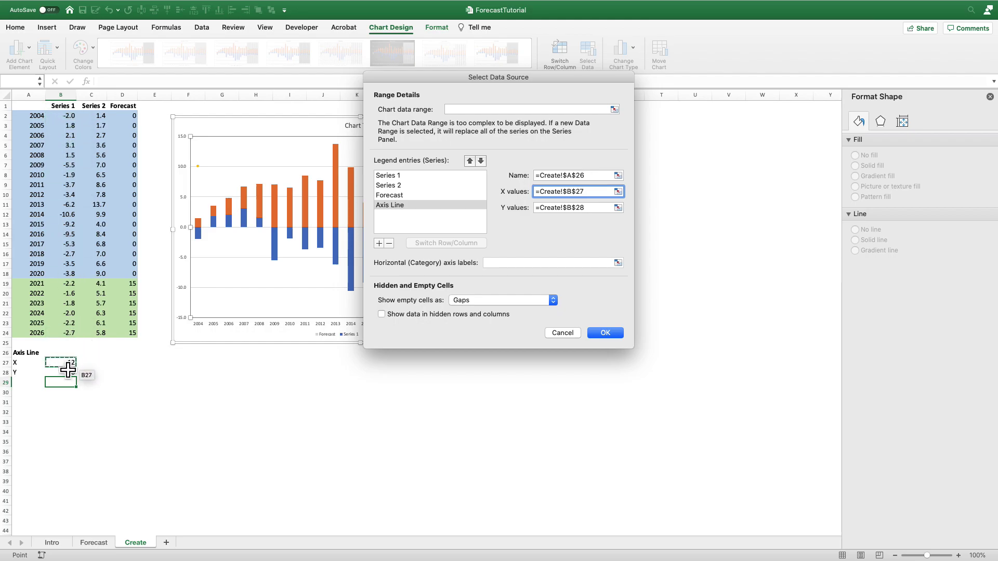
pyautogui.click(408, 195)
pyautogui.click(403, 186)
pyautogui.click(404, 177)
pyautogui.click(405, 184)
pyautogui.click(404, 195)
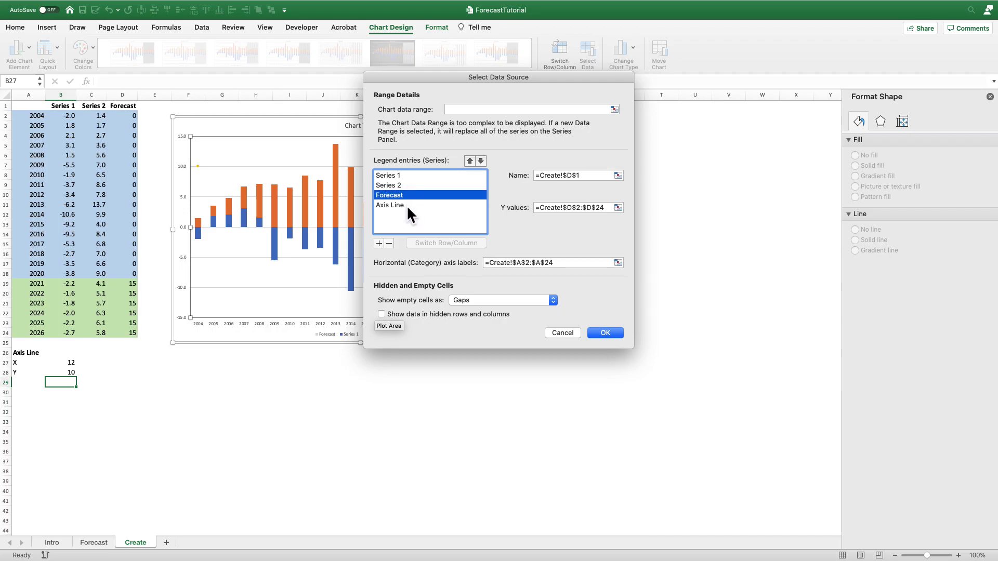
pyautogui.click(408, 205)
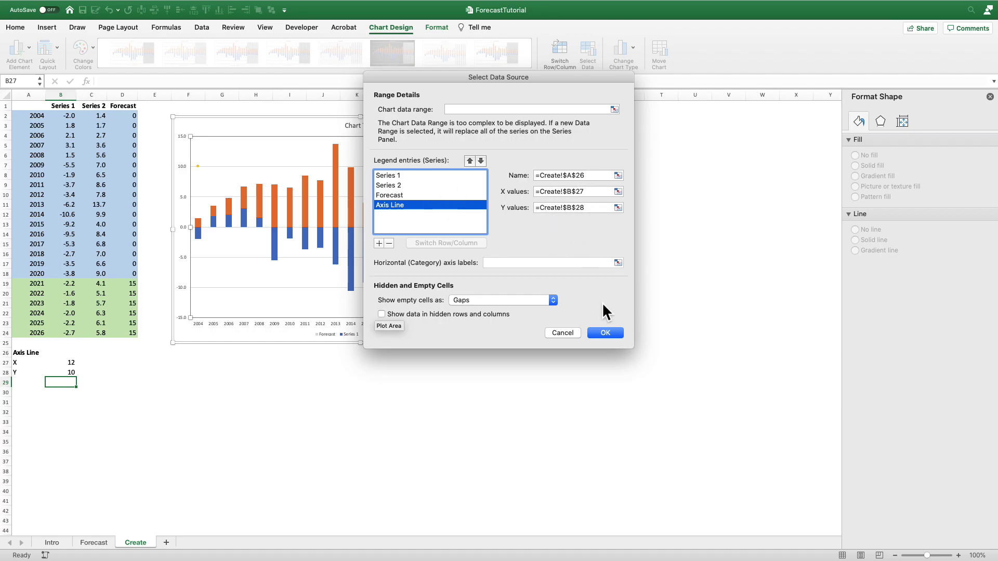
pyautogui.click(605, 334)
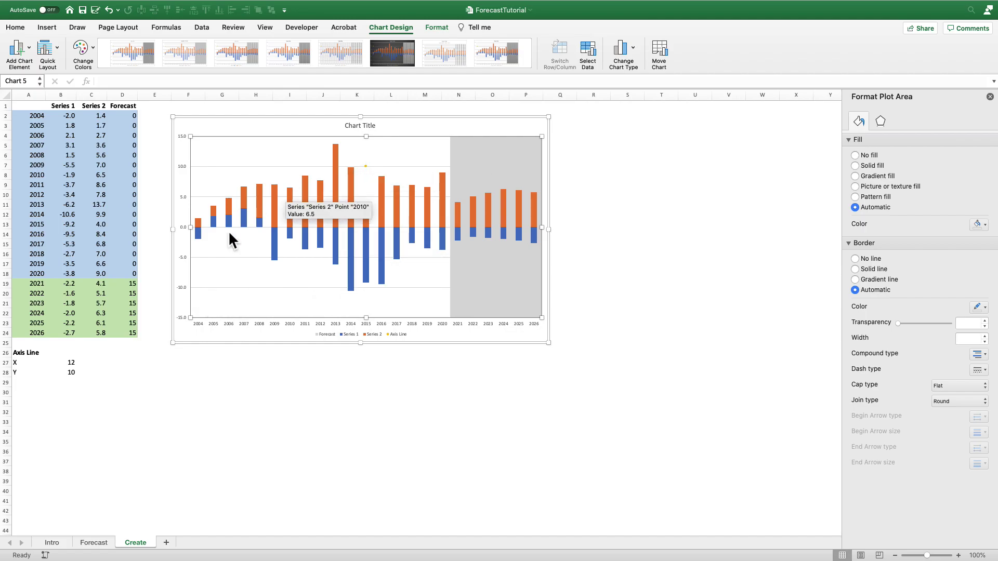
# Set the Axis Line Y value in cell B28 to 0.
pyautogui.click(68, 374)
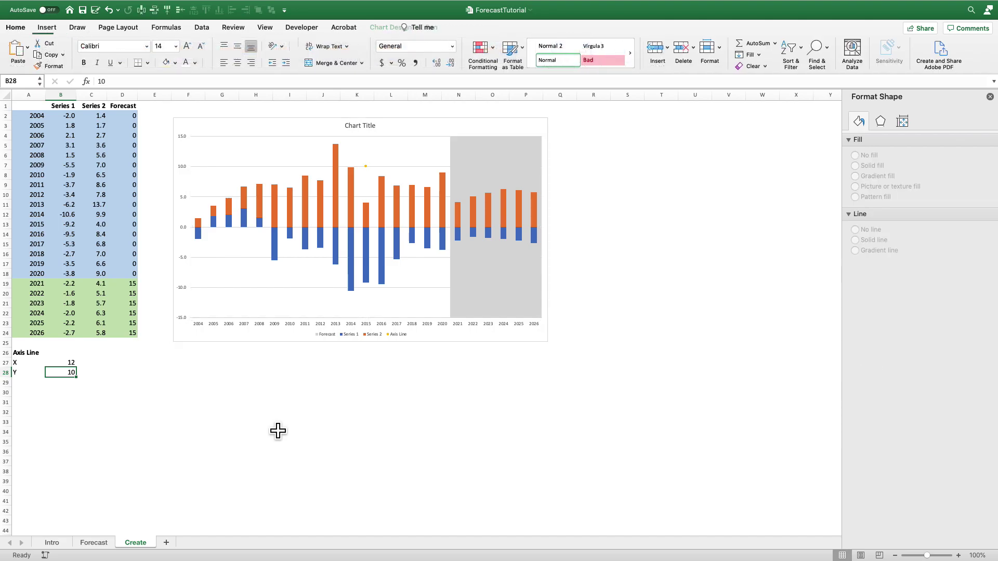
pyautogui.write('0')
pyautogui.press('Return')
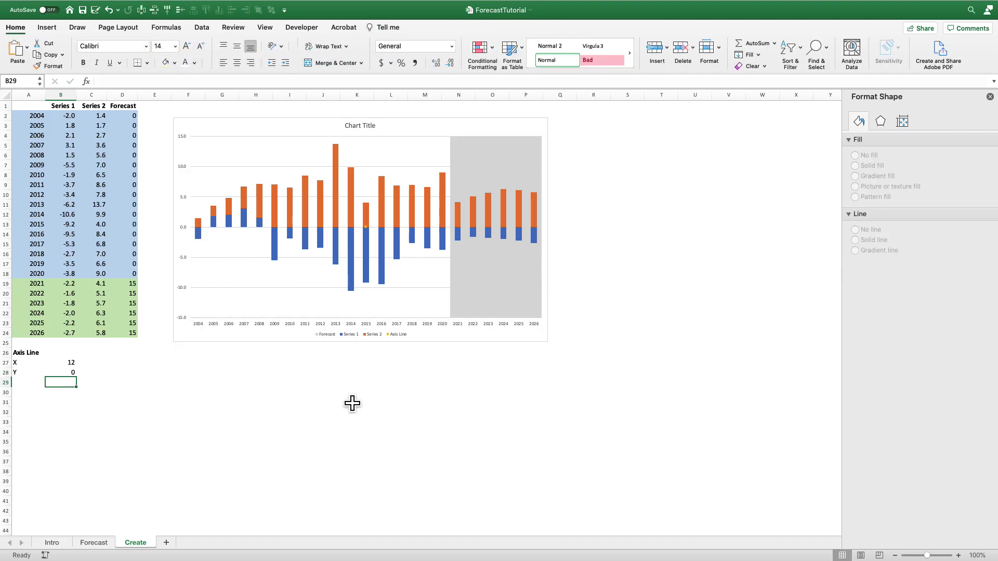
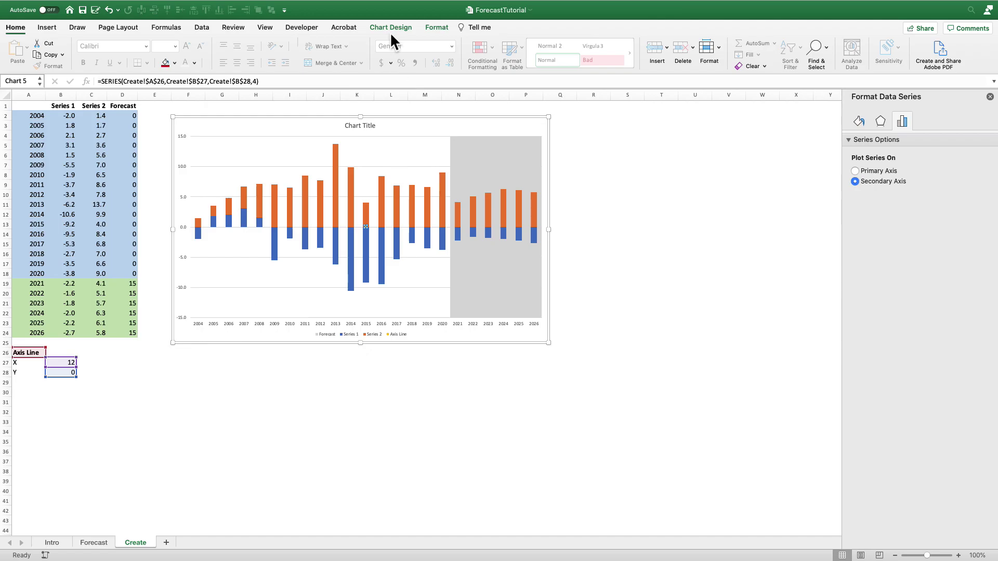
# Add Standard Error error bars to the Axis Line series in the chart.
pyautogui.click(390, 27)
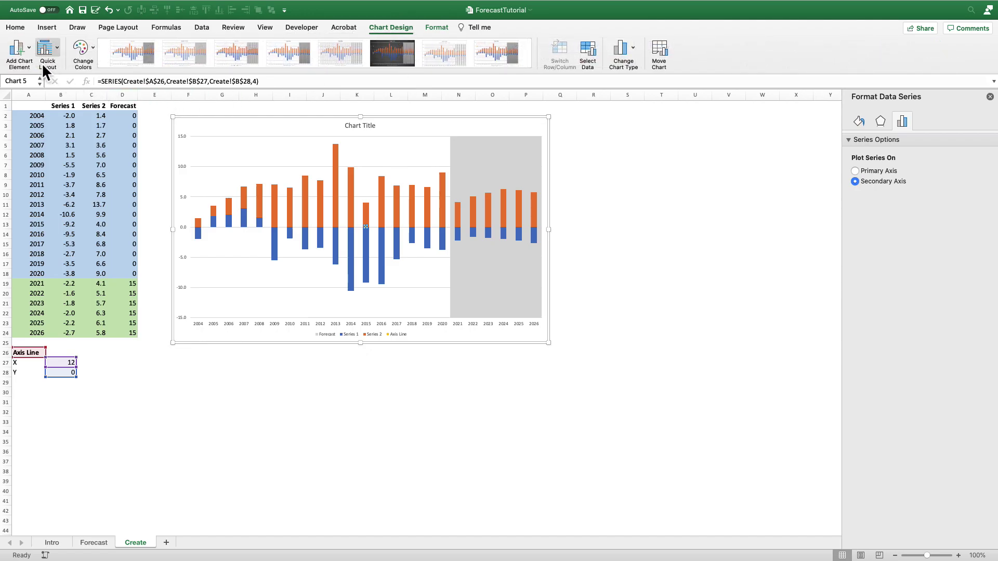
pyautogui.click(27, 48)
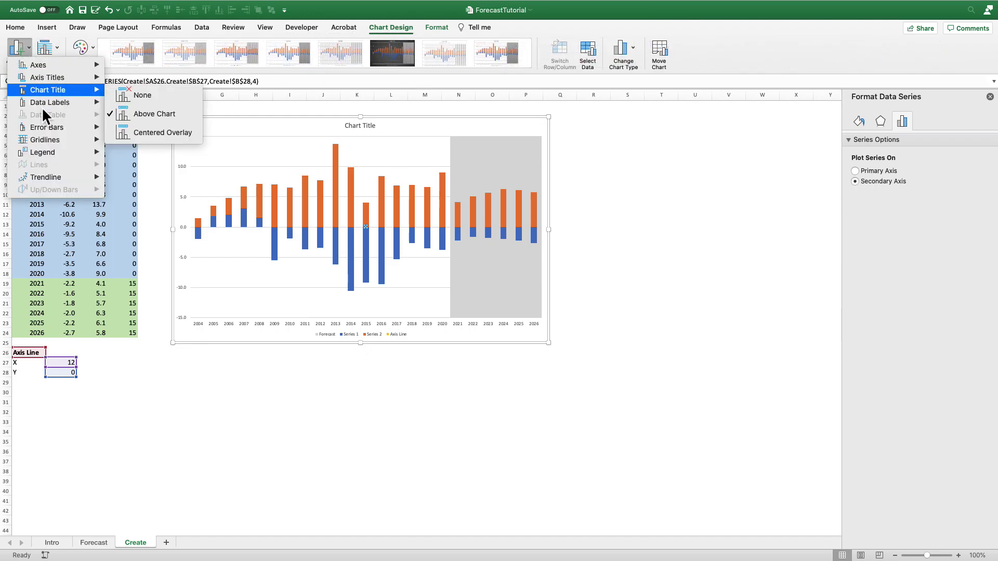
pyautogui.moveTo(47, 128)
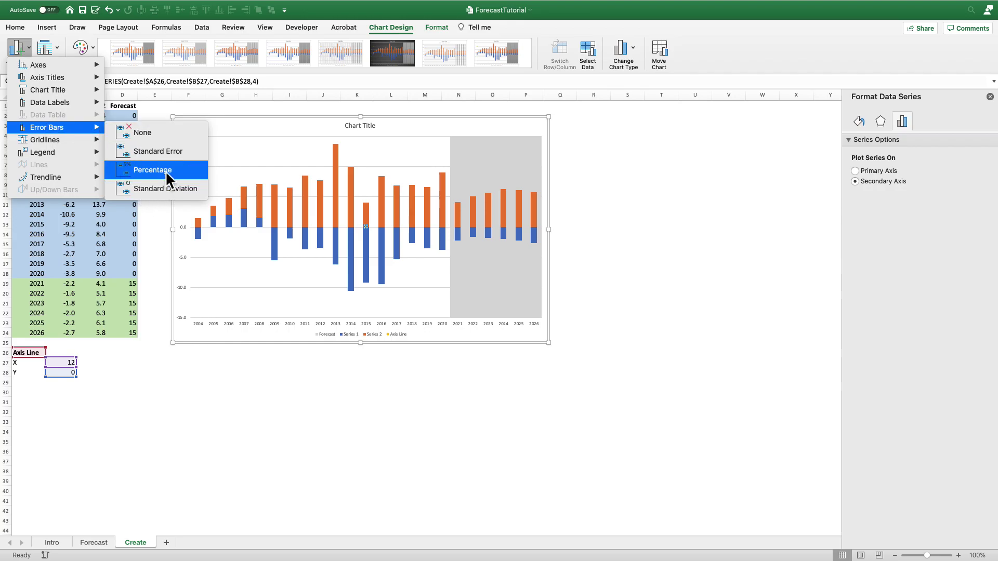
pyautogui.click(151, 151)
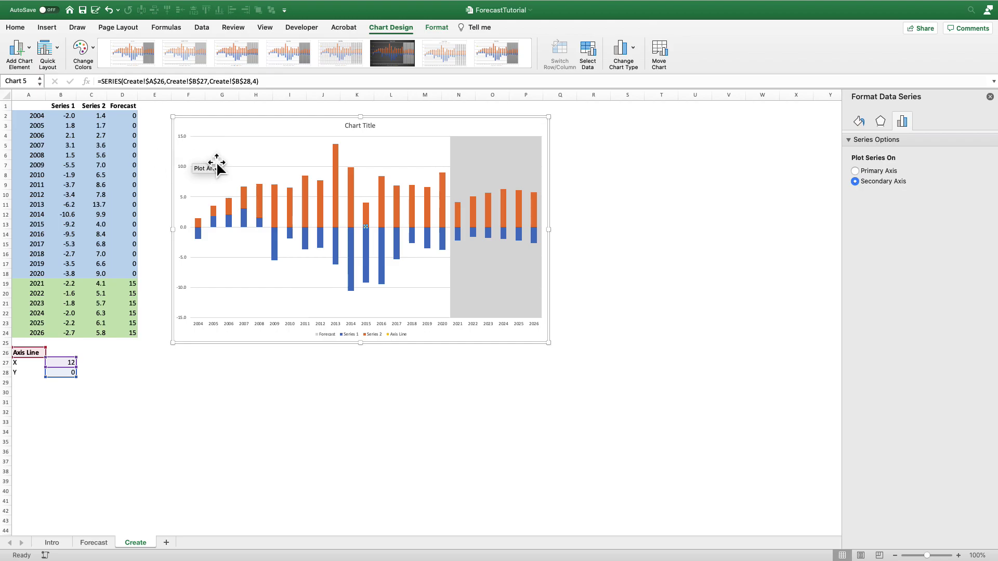
pyautogui.moveTo(370, 229)
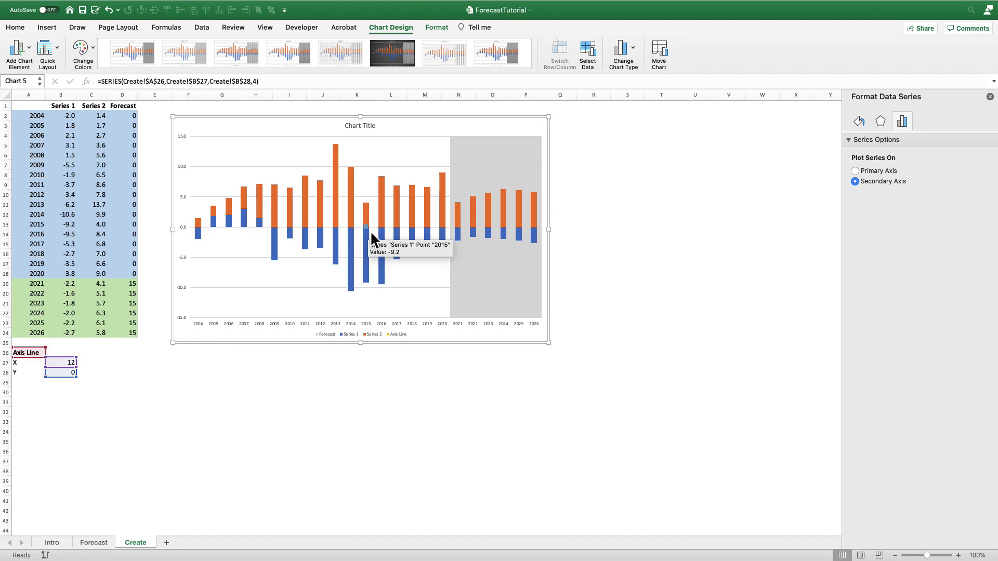
# Give the Axis Line series' X error bars the No Cap end style and a Fixed Value error amount.
pyautogui.click(434, 28)
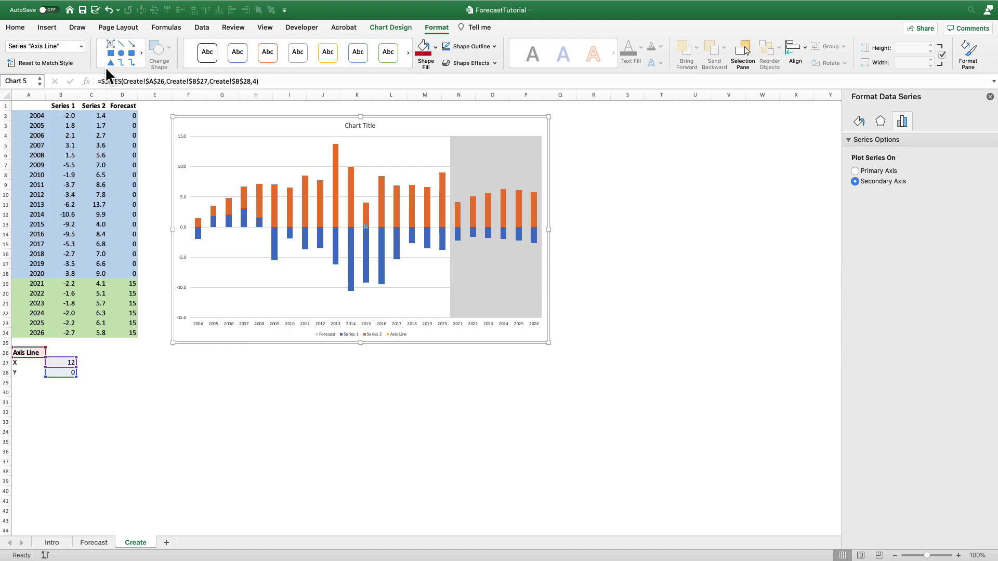
pyautogui.click(81, 46)
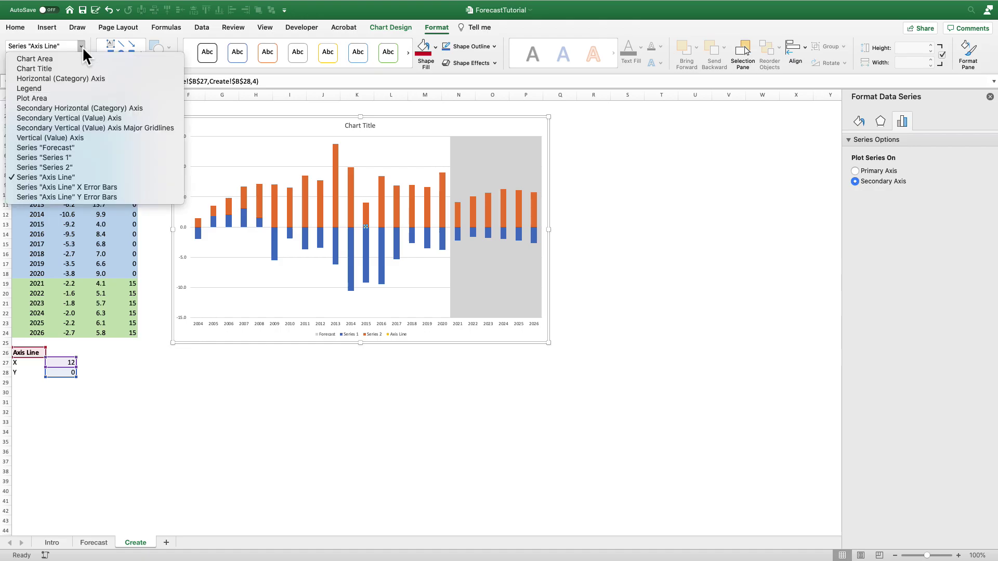
pyautogui.click(126, 188)
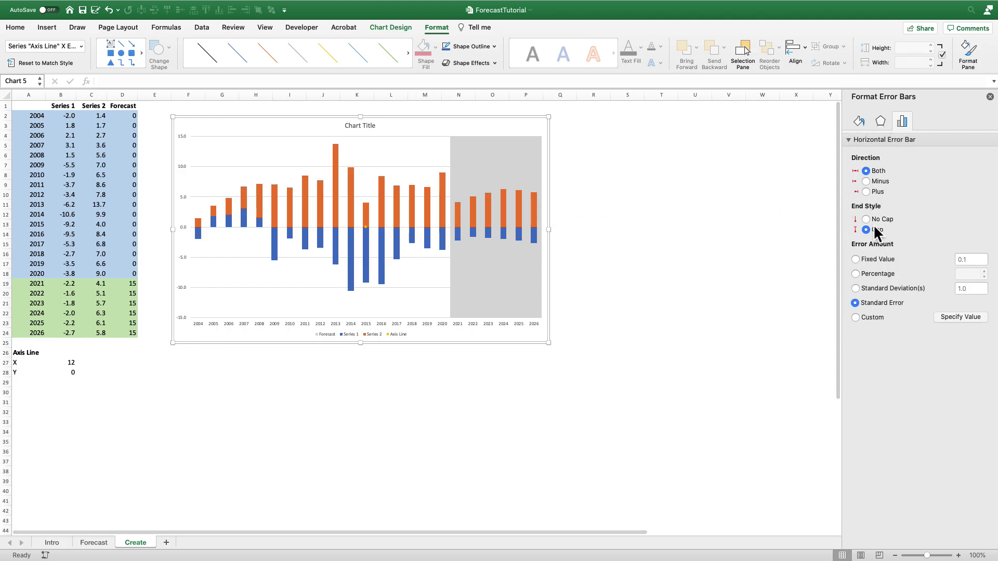
pyautogui.click(867, 219)
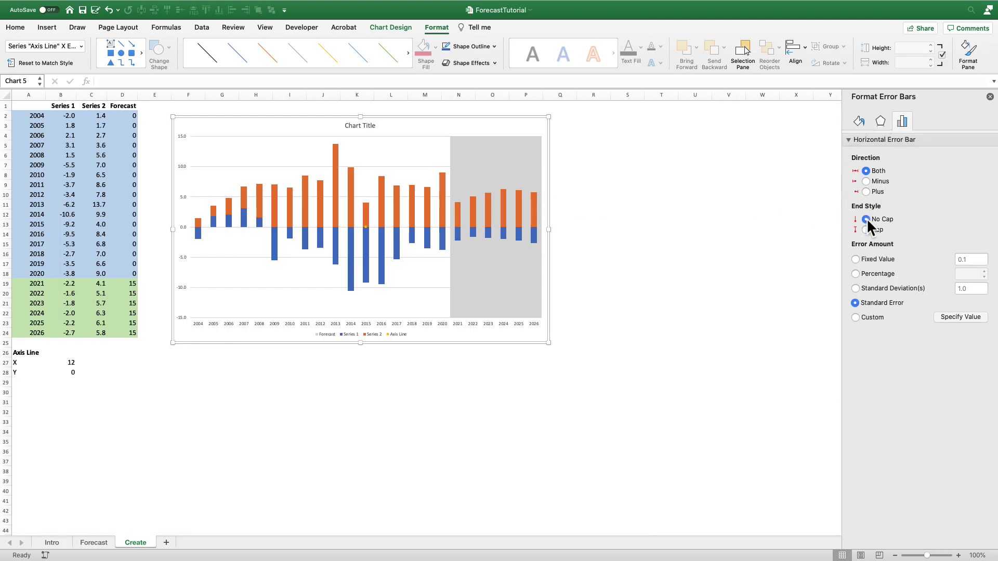
pyautogui.click(856, 260)
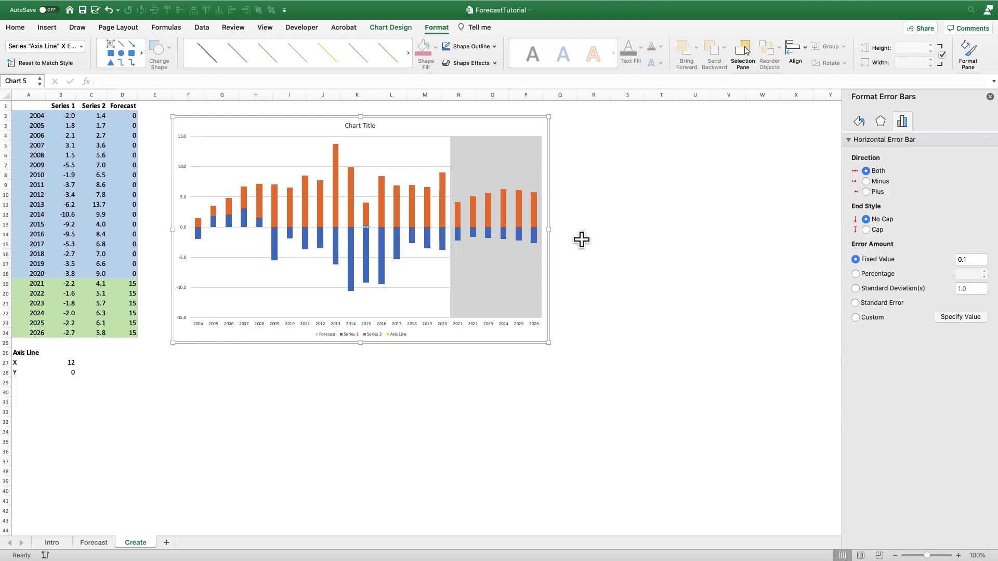
# Try a fixed error amount of 12 for the Axis Line's horizontal error bars.
pyautogui.doubleClick(959, 263)
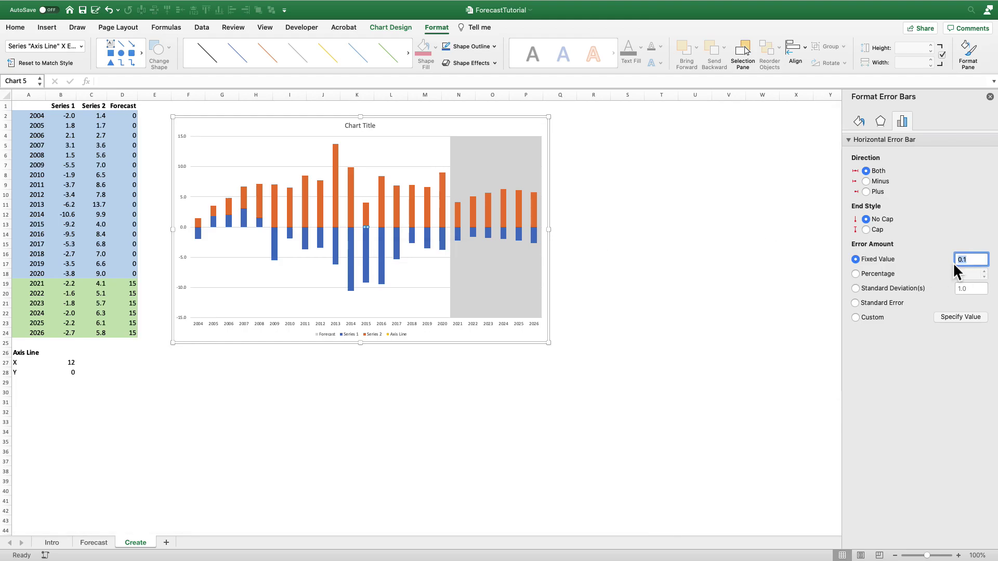
pyautogui.write('12')
pyautogui.press('Return')
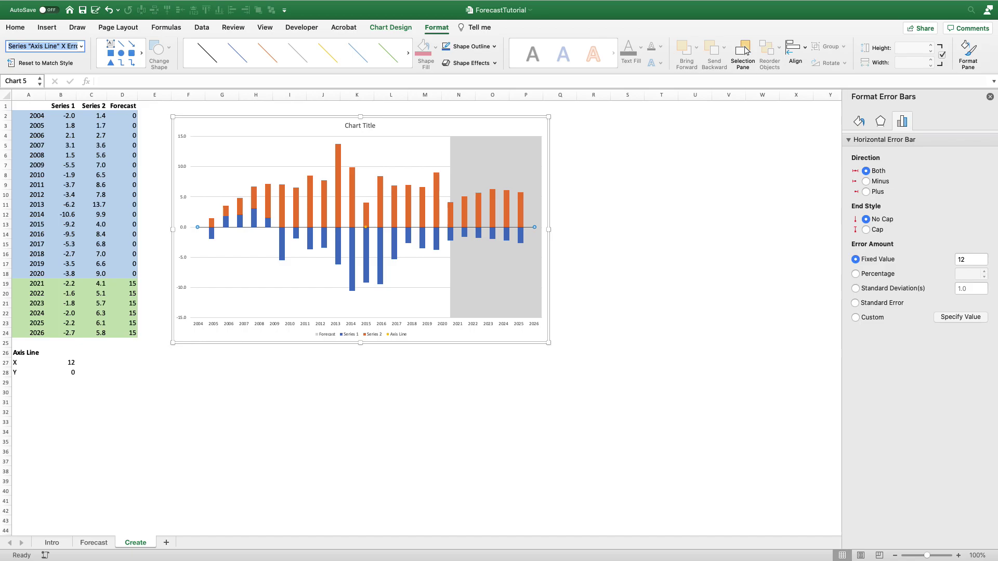
# Set the horizontal error bars' fixed value to 11 and refine it to 11.5.
pyautogui.doubleClick(972, 260)
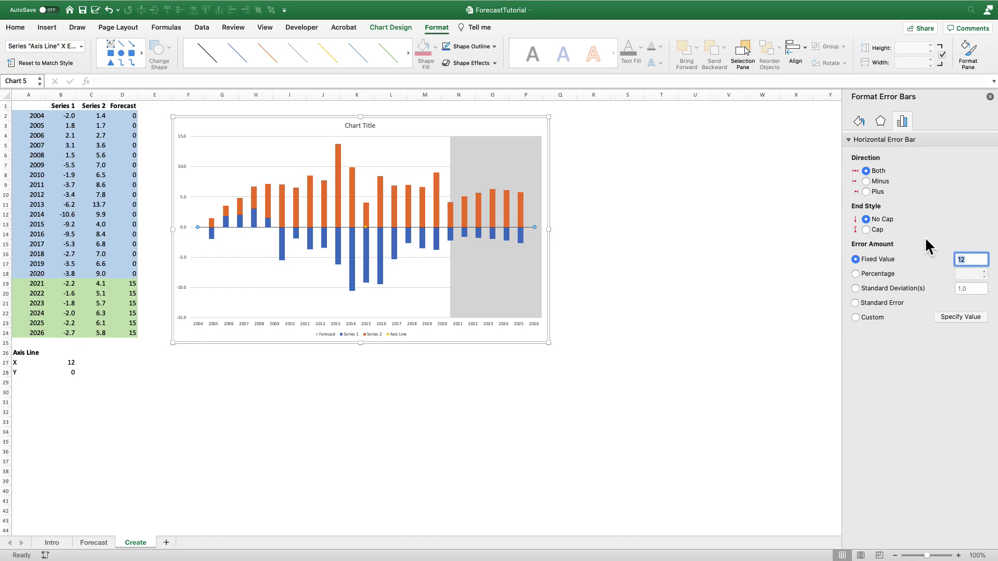
pyautogui.write('11')
pyautogui.press('Return')
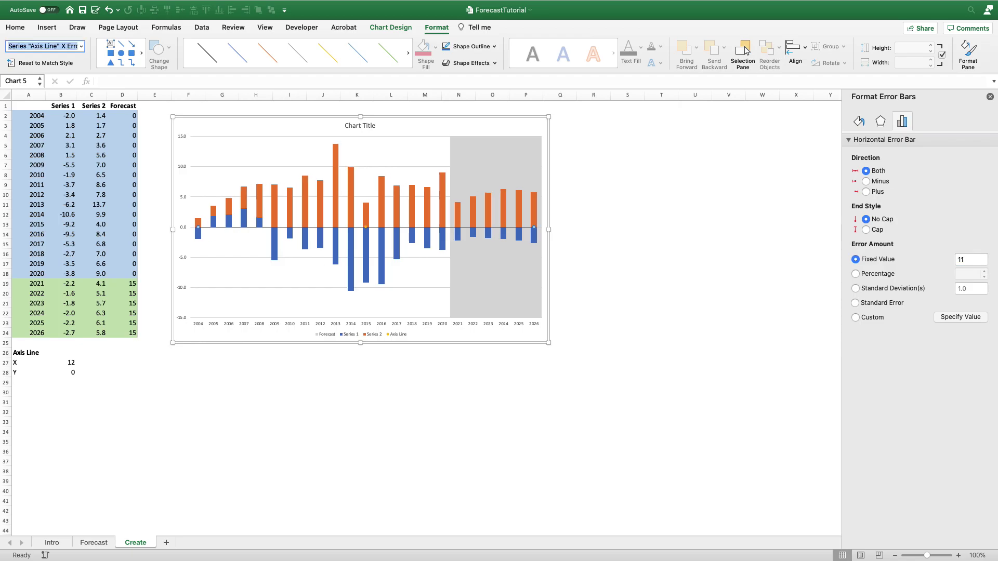
pyautogui.click(978, 260)
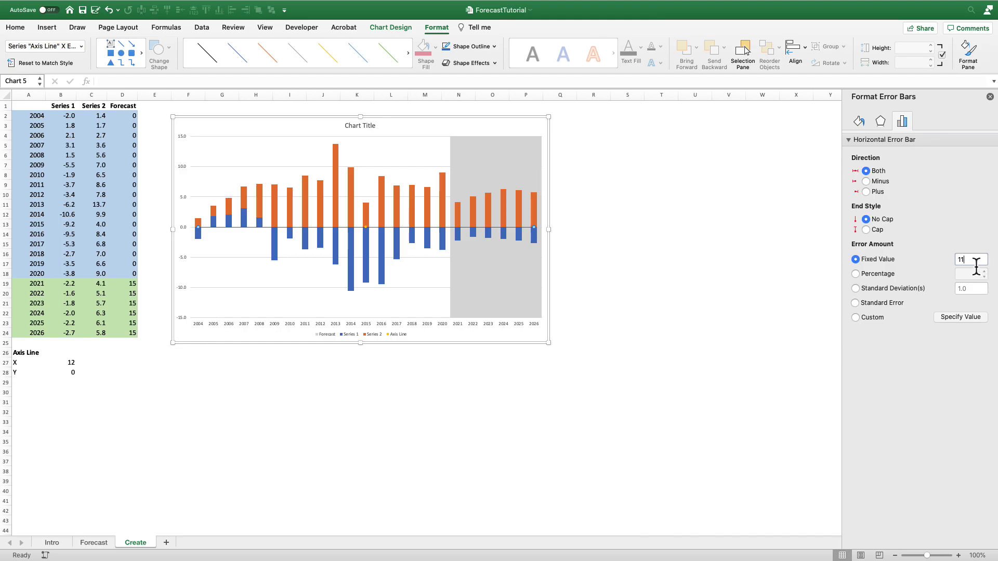
pyautogui.write('.5')
pyautogui.press('Return')
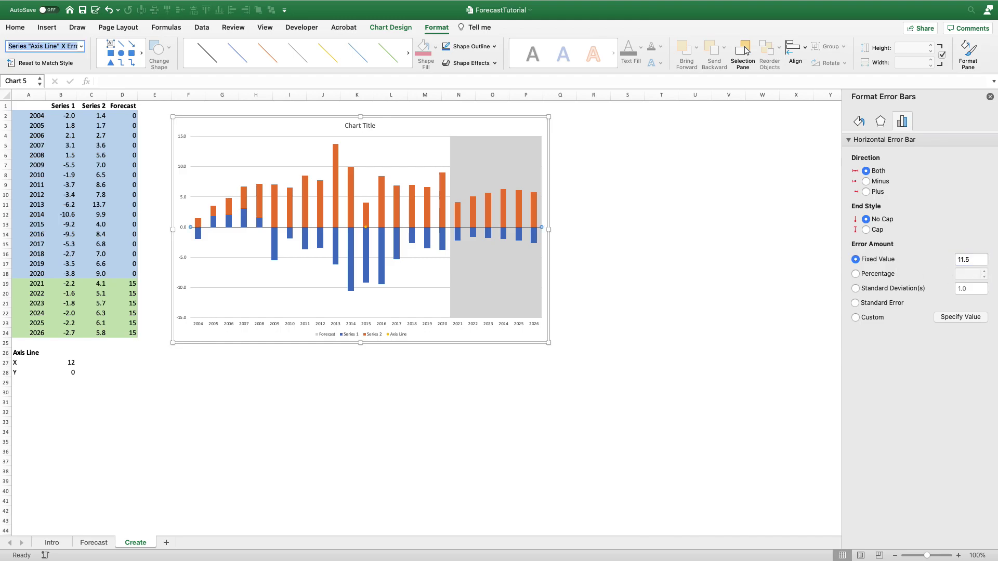
# Set the line width of the Axis Line's horizontal error bars to 1.25 pt.
pyautogui.click(861, 122)
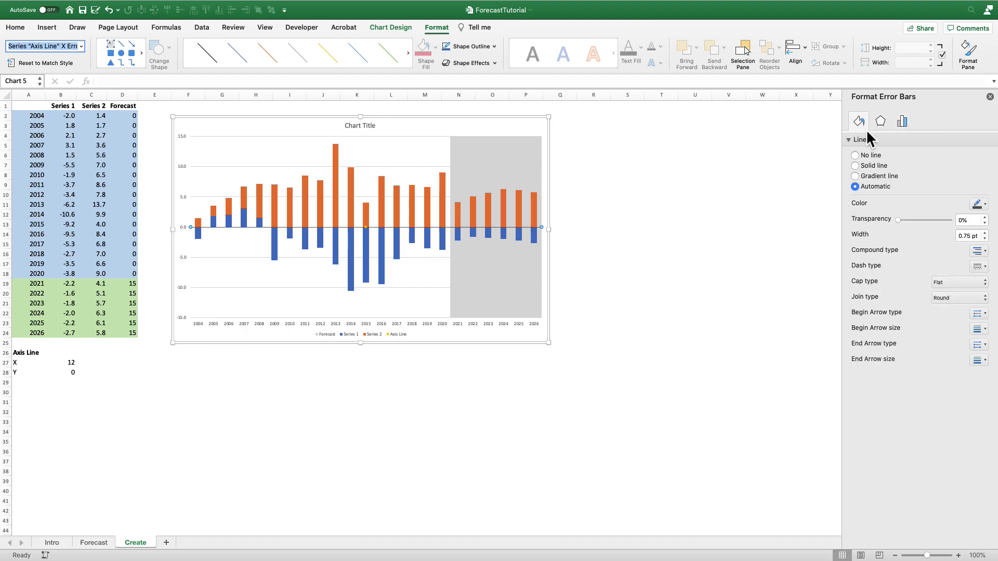
pyautogui.click(987, 233)
pyautogui.click(987, 233)
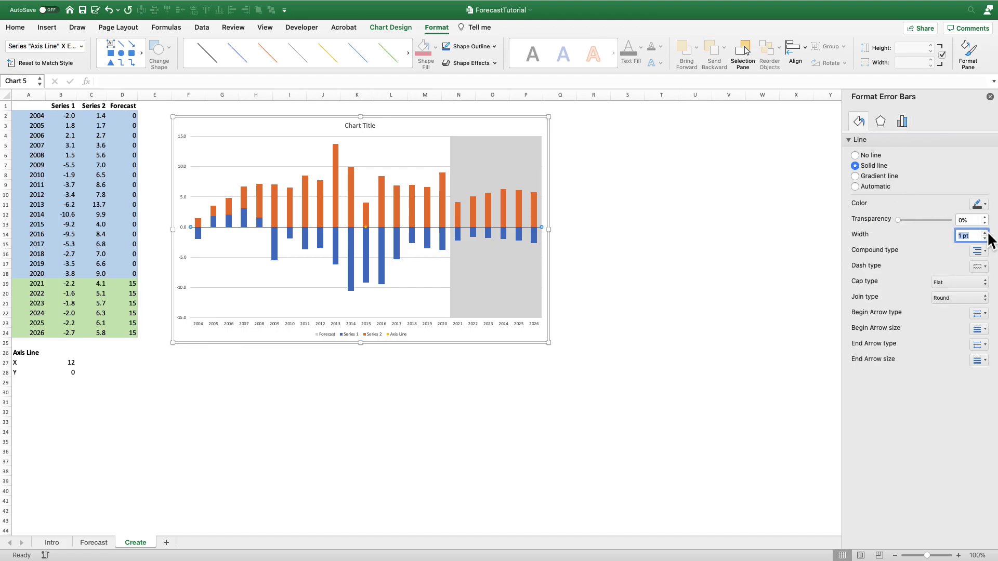
pyautogui.click(988, 232)
pyautogui.click(985, 239)
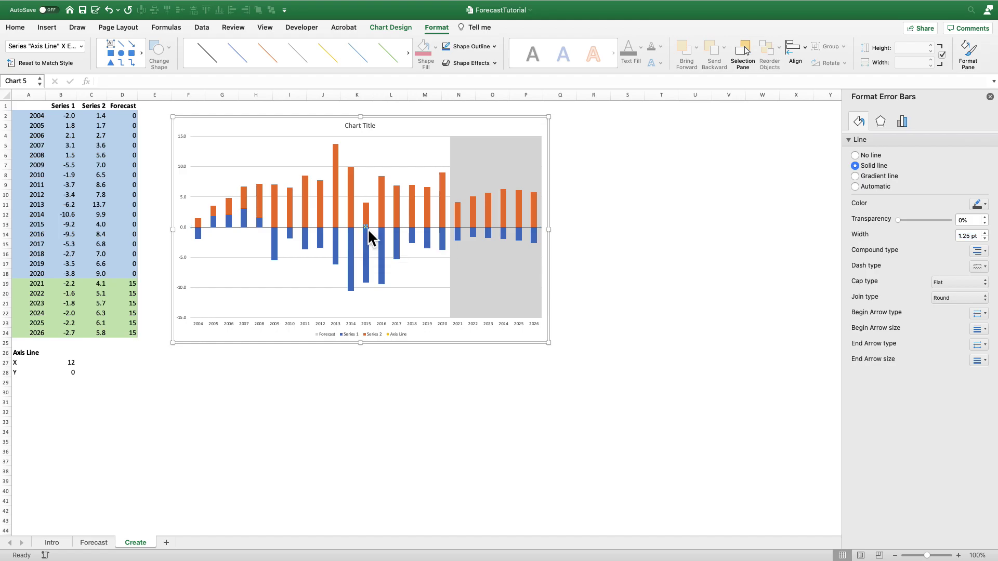
# Set the marker of the Axis Line series to None.
pyautogui.click(367, 229)
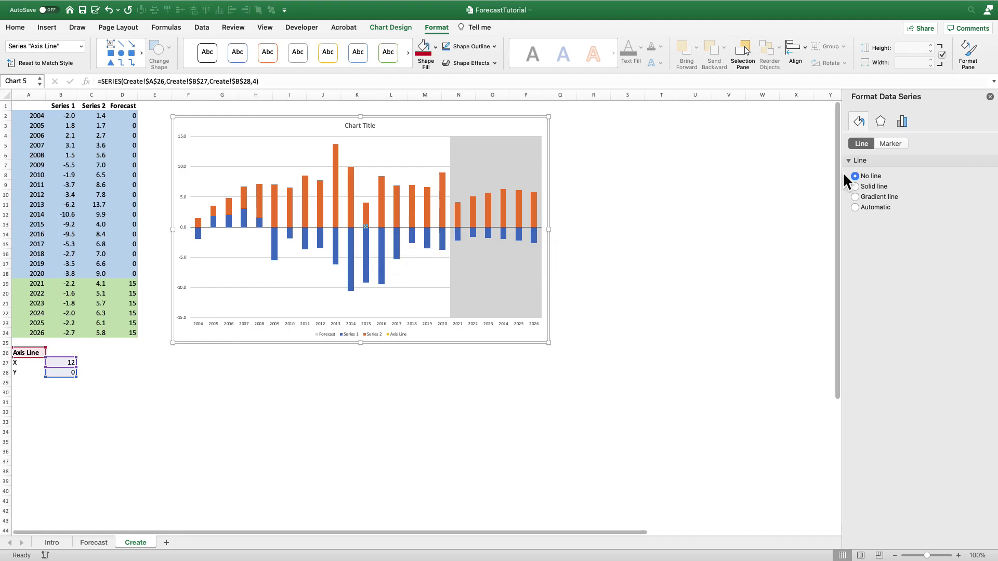
pyautogui.click(890, 144)
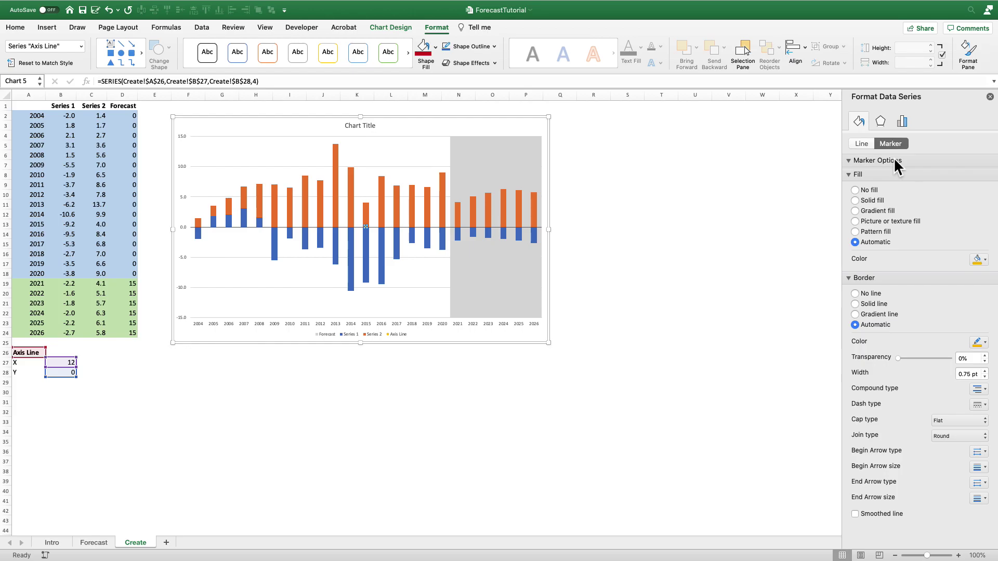
pyautogui.click(894, 160)
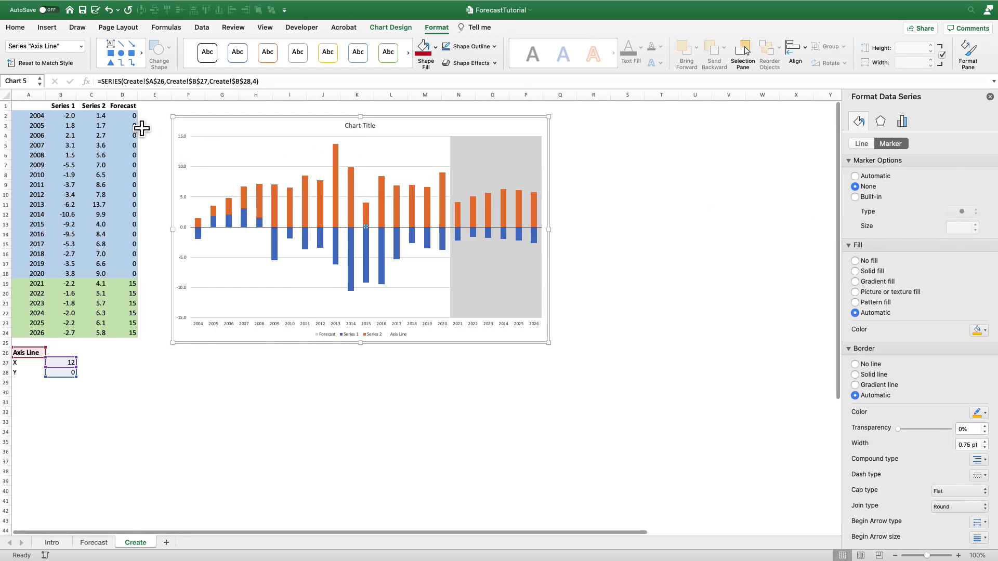
# Select the Y error bars of the Axis Line series in the chart.
pyautogui.click(81, 46)
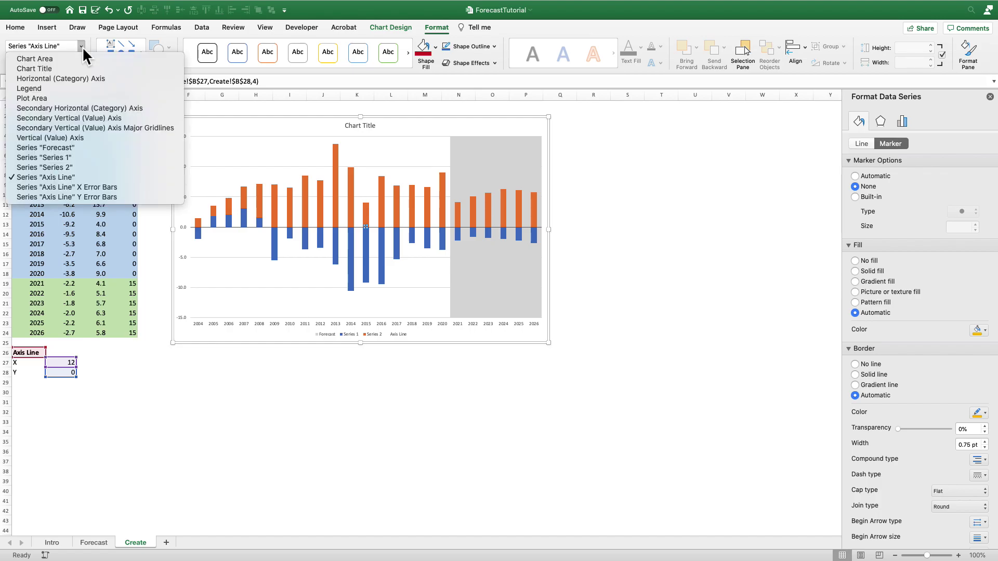
pyautogui.click(110, 196)
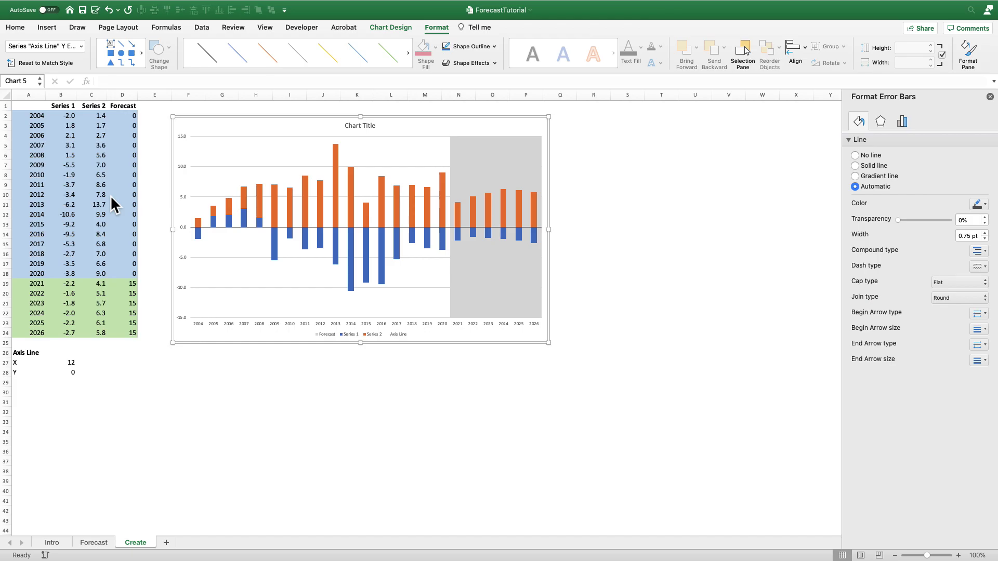
# Delete the legend and the title from the chart.
pyautogui.click(327, 335)
pyautogui.press('Delete')
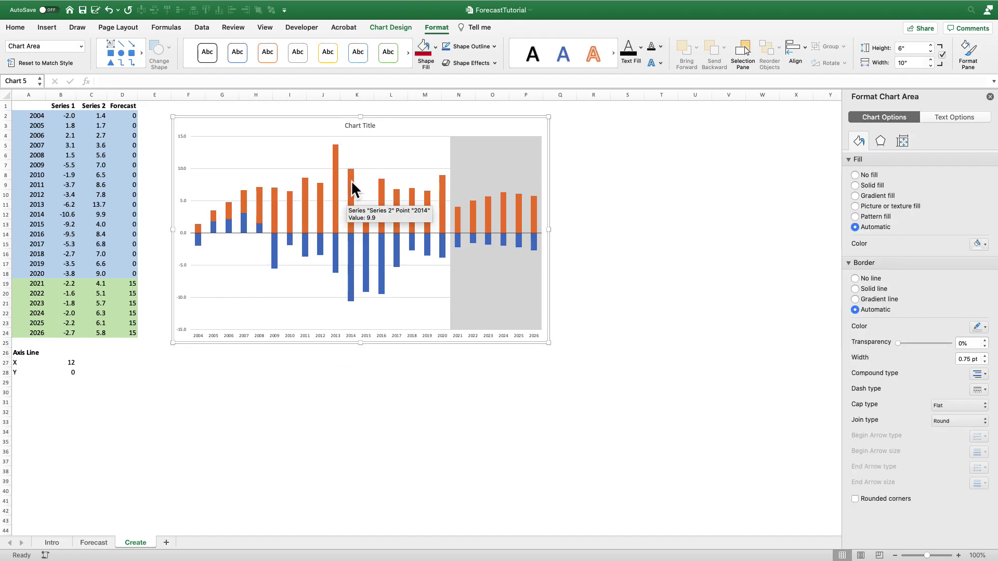
pyautogui.click(359, 126)
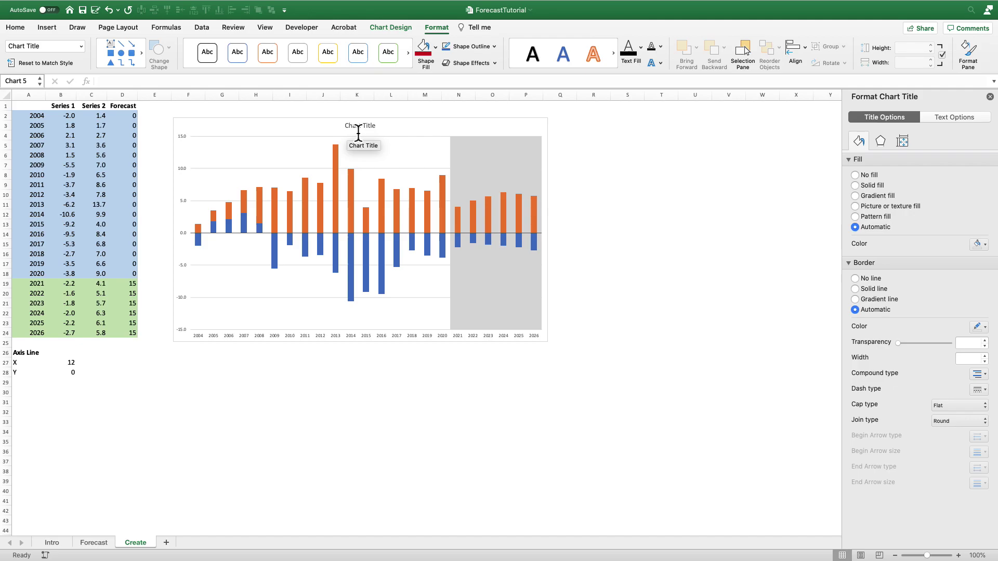
pyautogui.press('Delete')
# Fill the Series 2 columns with the recently used dark red and the Series 1 columns with dark gray.
pyautogui.click(336, 149)
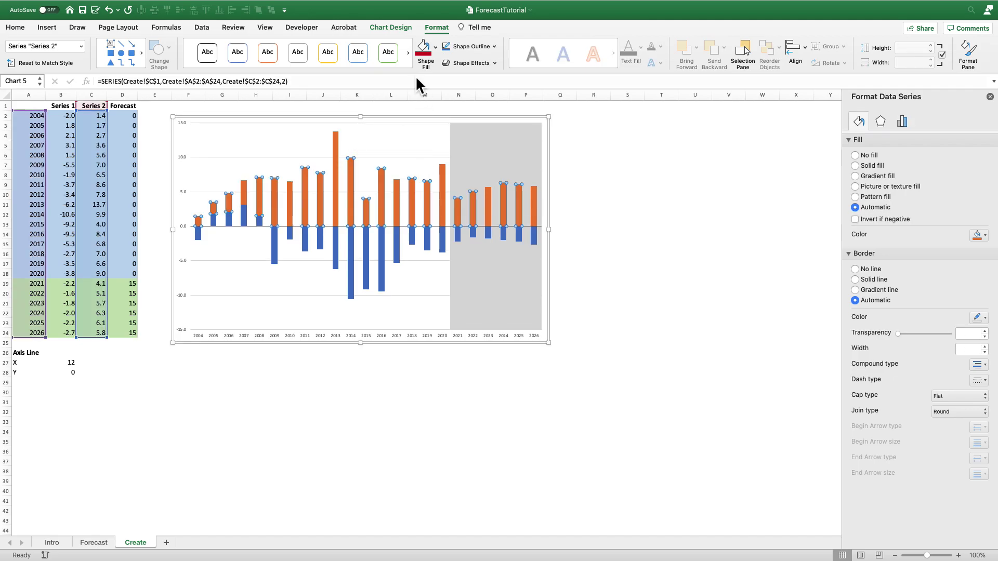
pyautogui.click(441, 51)
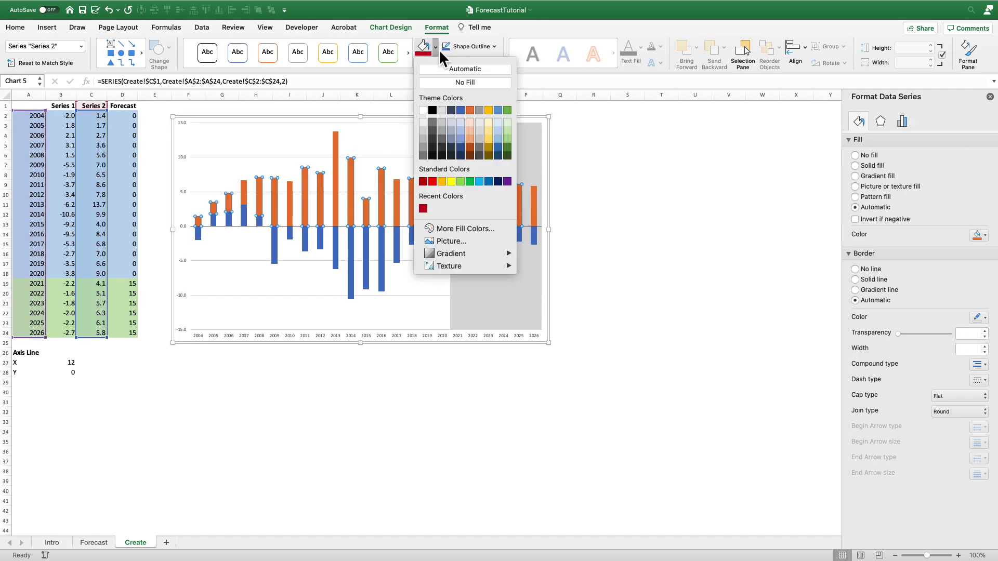
pyautogui.click(424, 205)
pyautogui.click(368, 254)
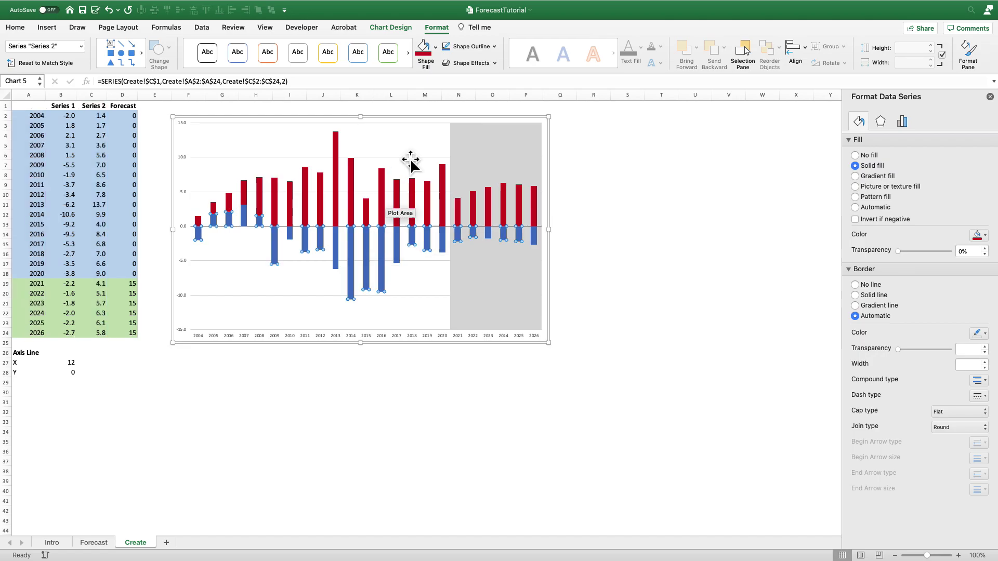
pyautogui.click(436, 48)
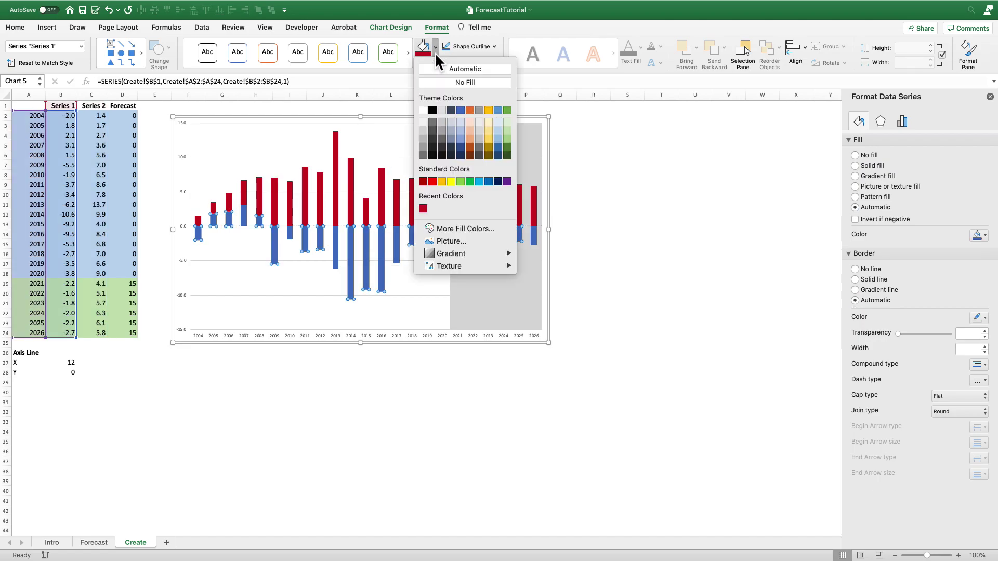
pyautogui.click(433, 137)
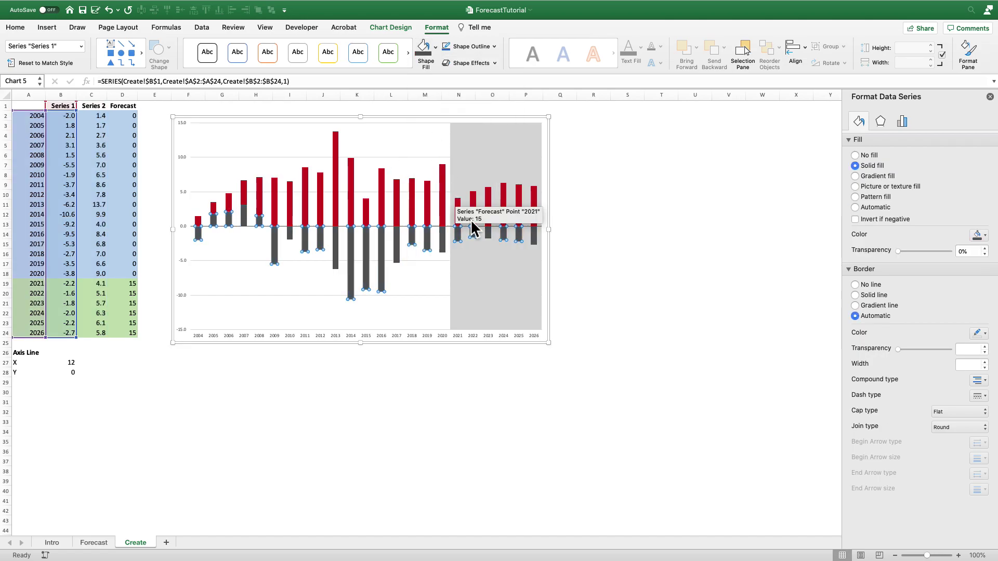
# Add data labels to the Series 1 columns and select those labels.
pyautogui.rightClick(403, 244)
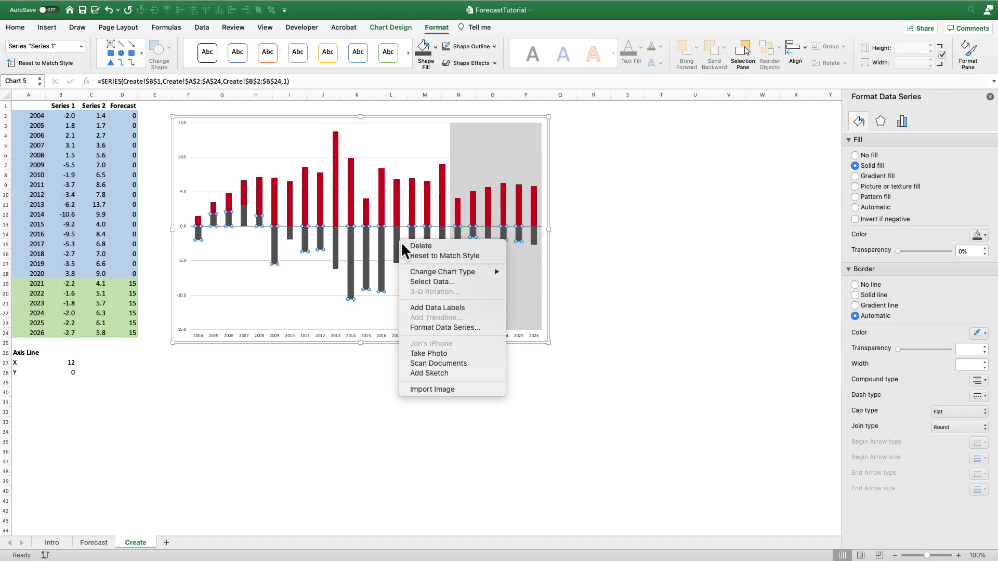
pyautogui.click(435, 310)
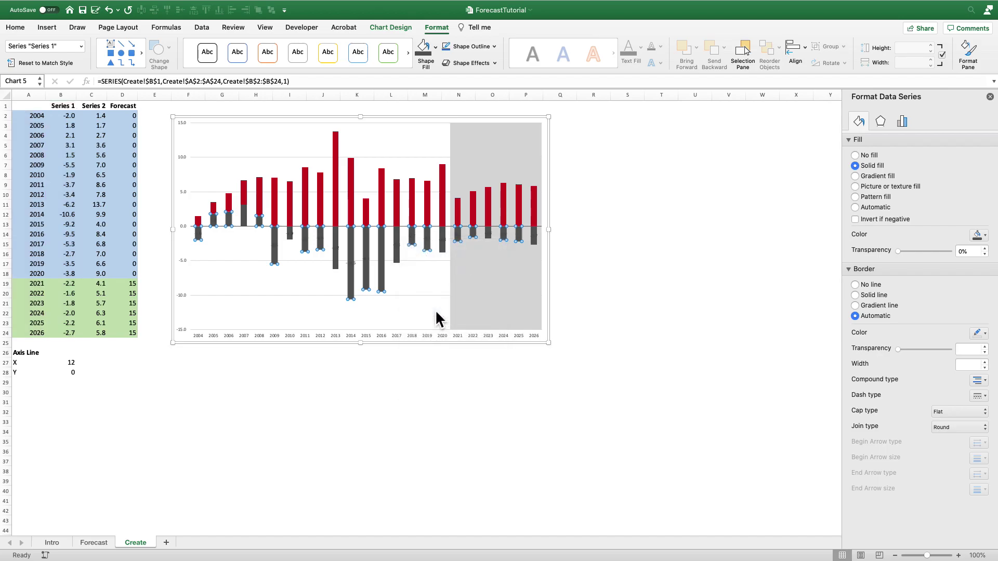
pyautogui.click(358, 269)
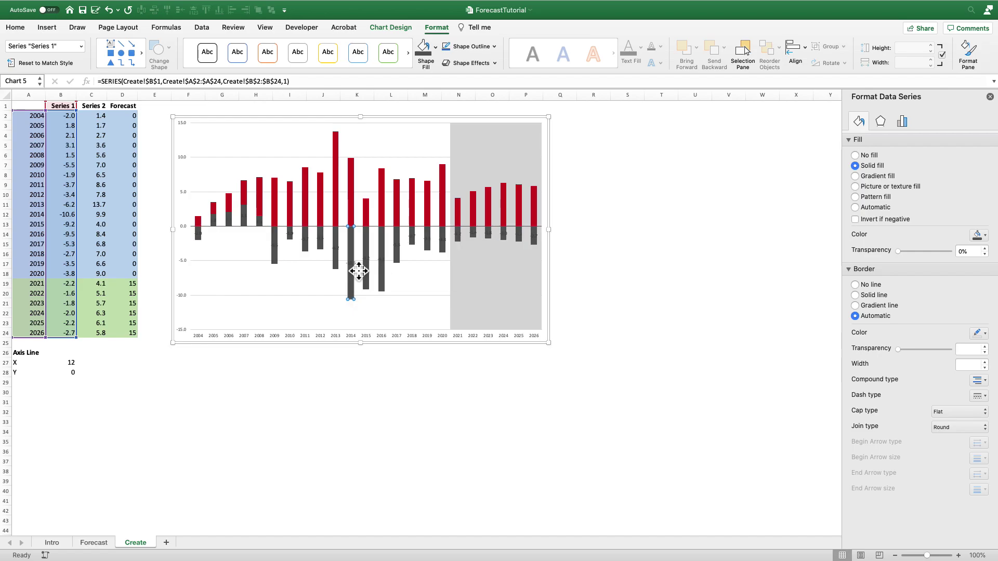
pyautogui.click(368, 258)
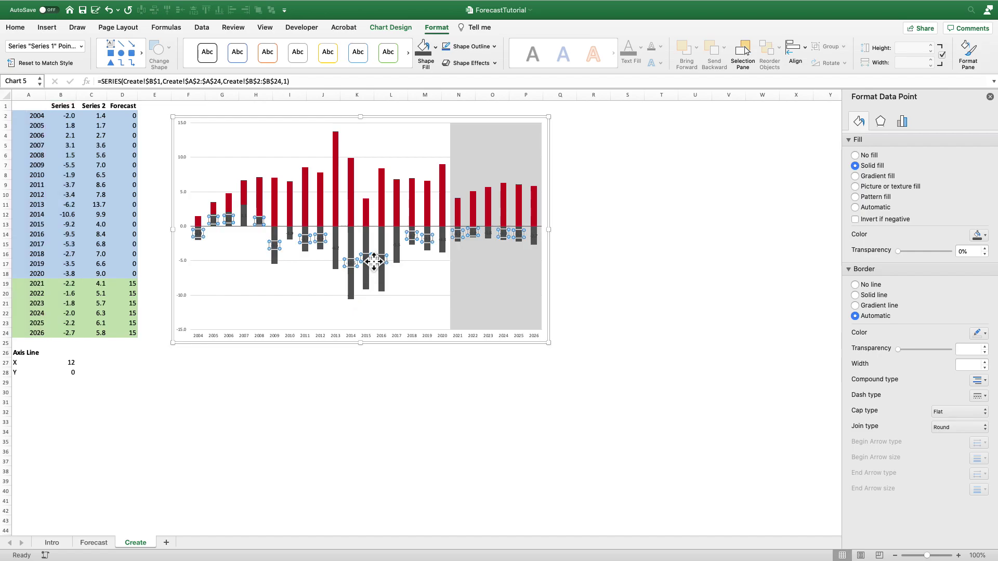
# Color the Series 1 data labels white and set their label position to Inside End.
pyautogui.click(17, 29)
pyautogui.click(190, 62)
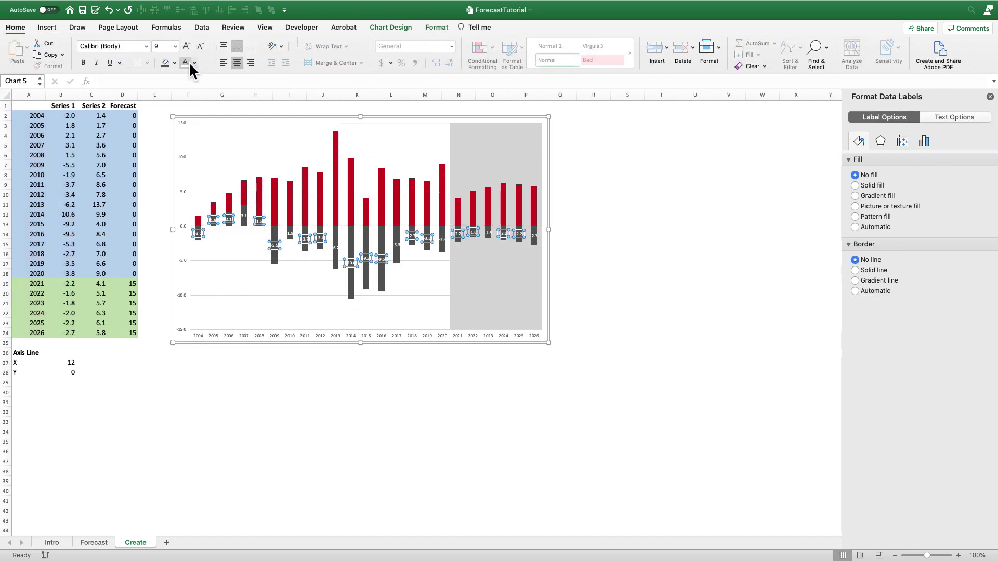
pyautogui.click(922, 141)
pyautogui.click(867, 160)
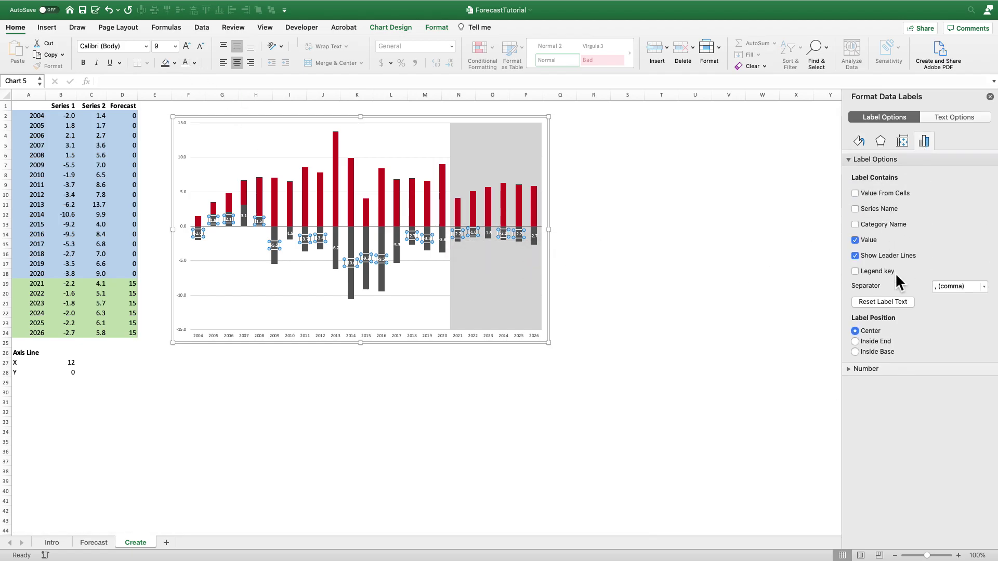
pyautogui.click(855, 342)
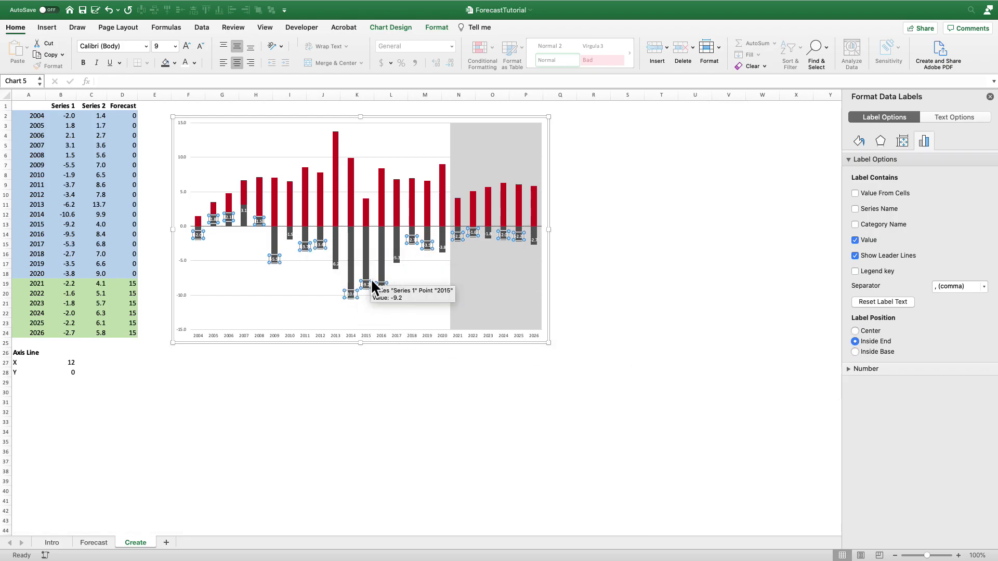
# Add white data labels to the Series 2 columns and set their label position to Inside End.
pyautogui.rightClick(371, 215)
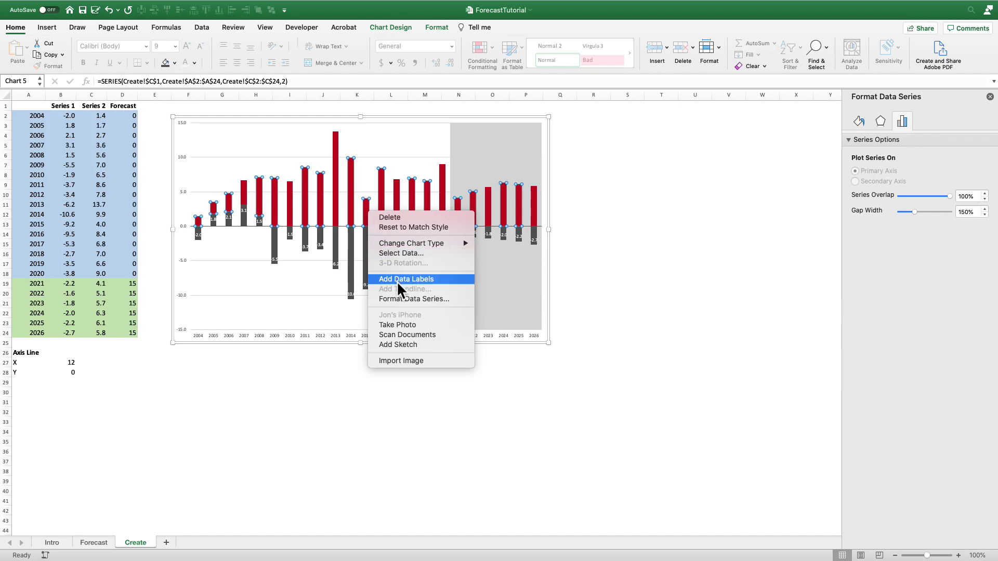
pyautogui.click(397, 281)
pyautogui.click(384, 202)
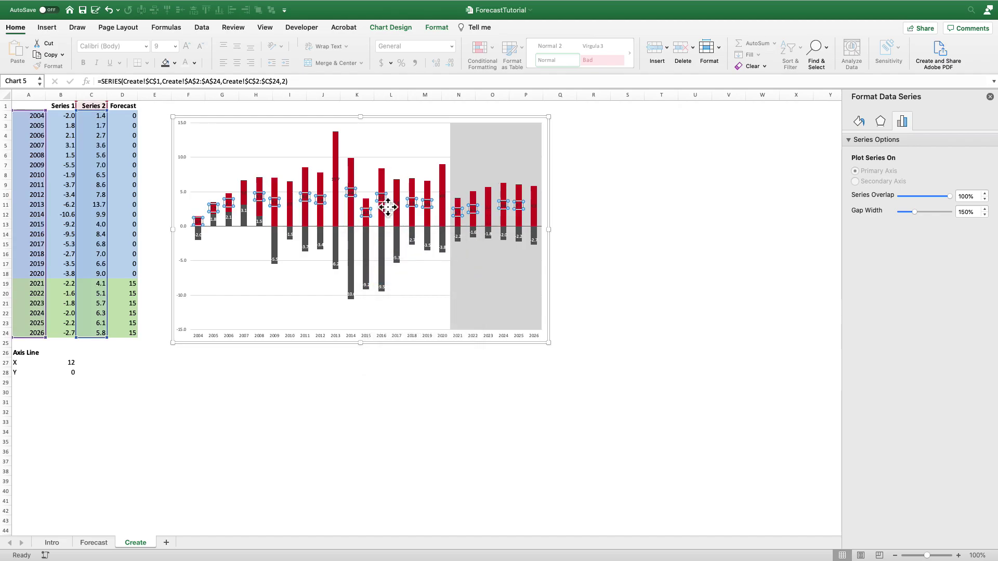
pyautogui.click(189, 62)
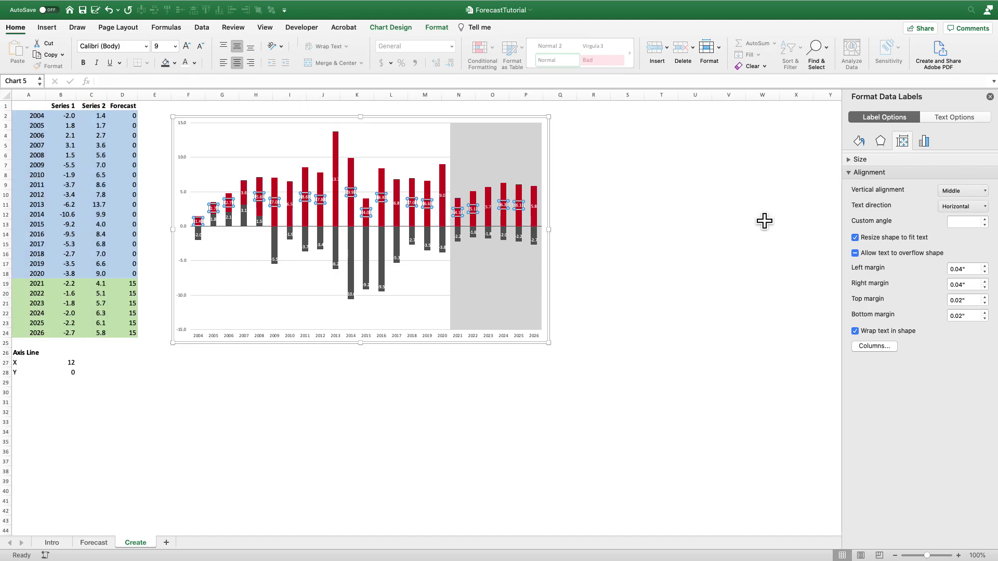
pyautogui.click(923, 141)
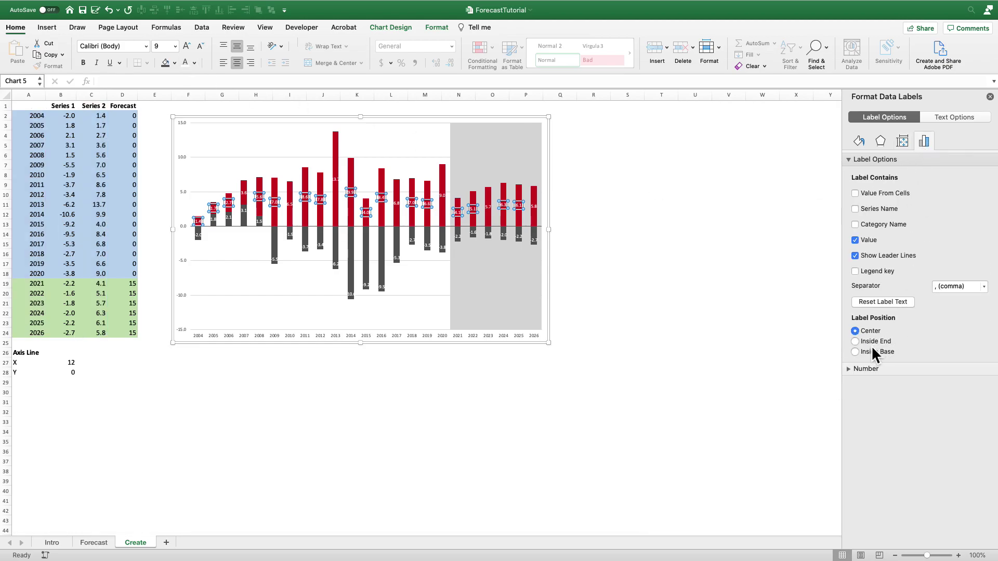
pyautogui.click(855, 342)
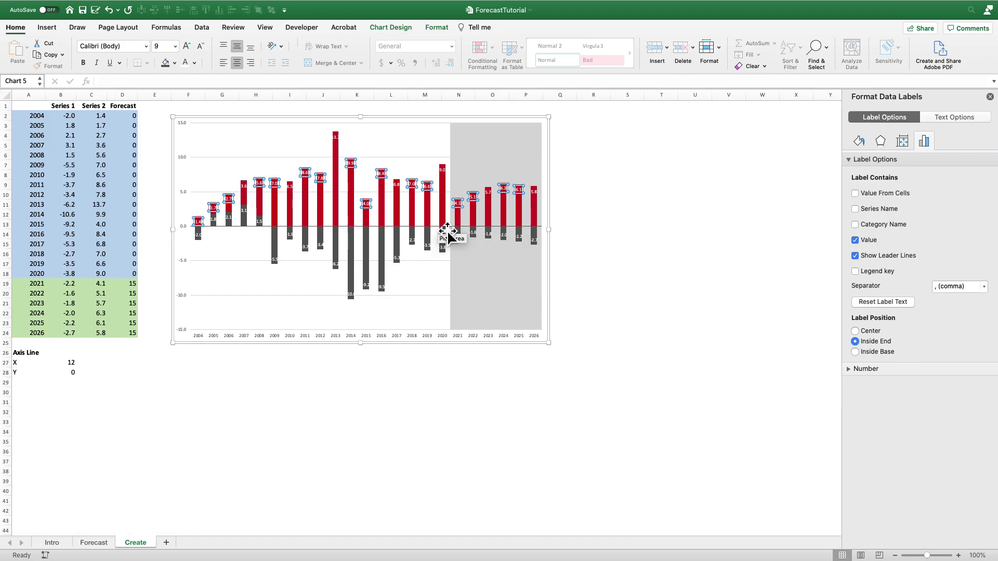
# Set the gap width of the stacked Series 1 and Series 2 columns to 70%.
pyautogui.click(442, 150)
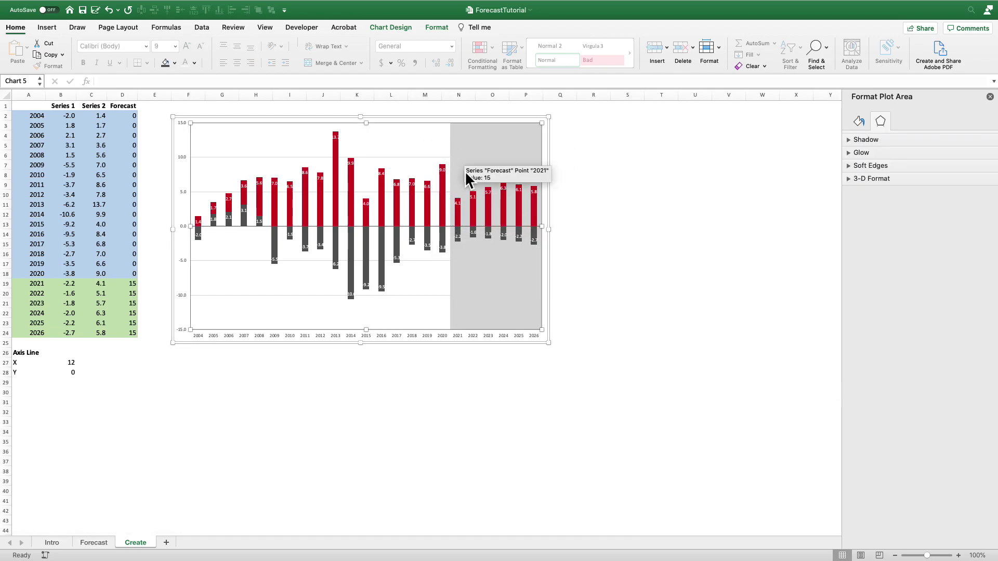
pyautogui.click(443, 199)
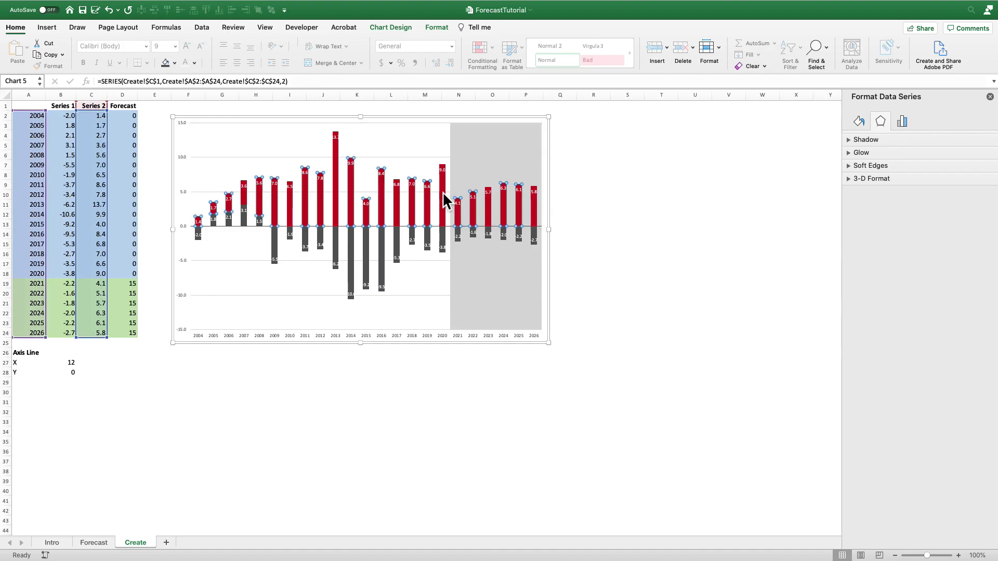
pyautogui.click(901, 121)
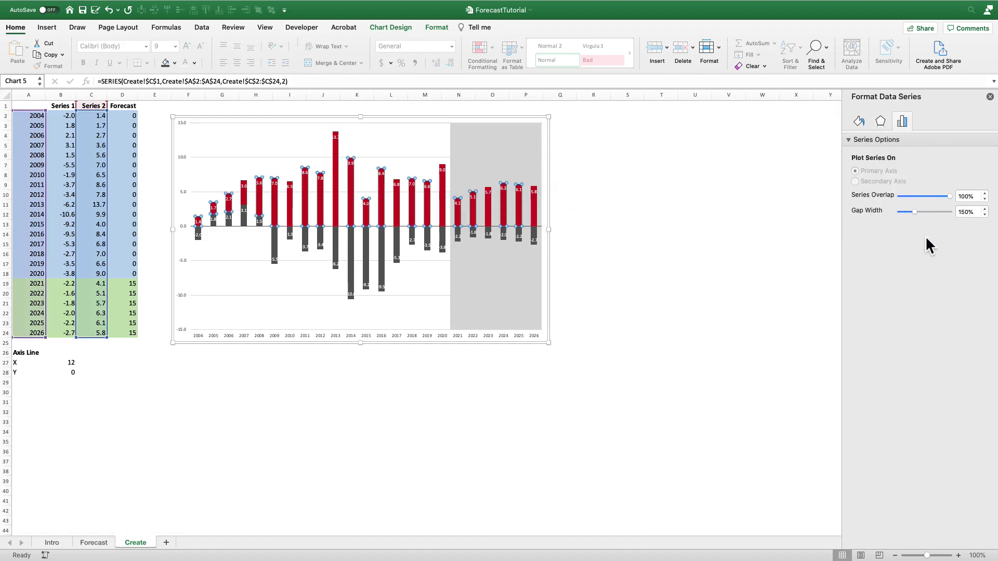
pyautogui.click(971, 213)
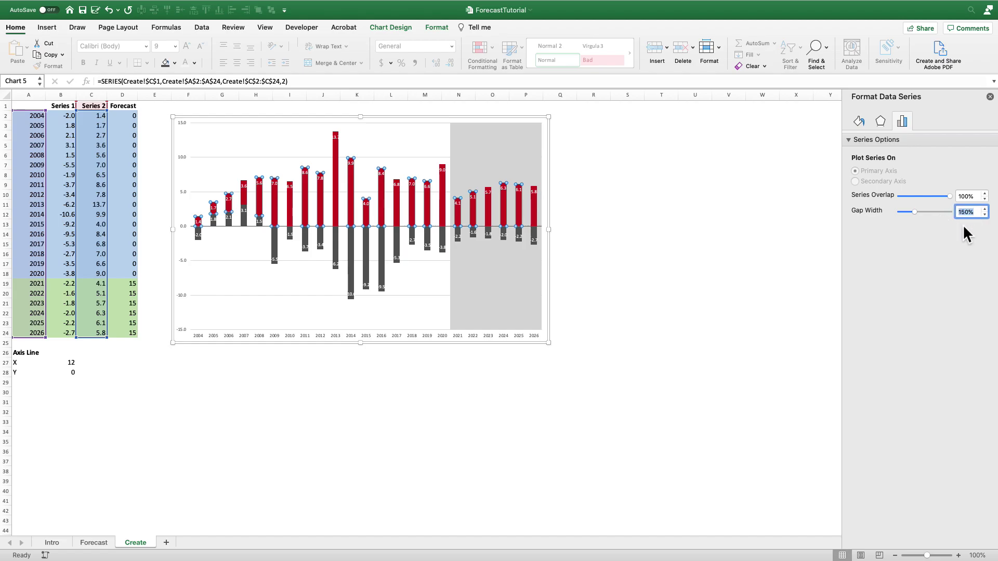
pyautogui.press('Return')
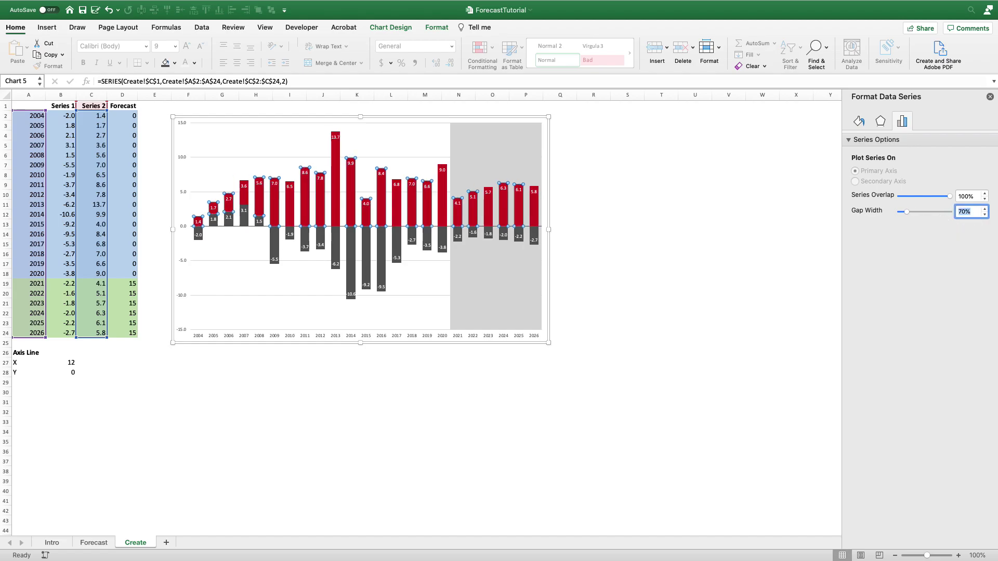
# Deselect the column series and switch to the Intro sheet.
pyautogui.click(522, 132)
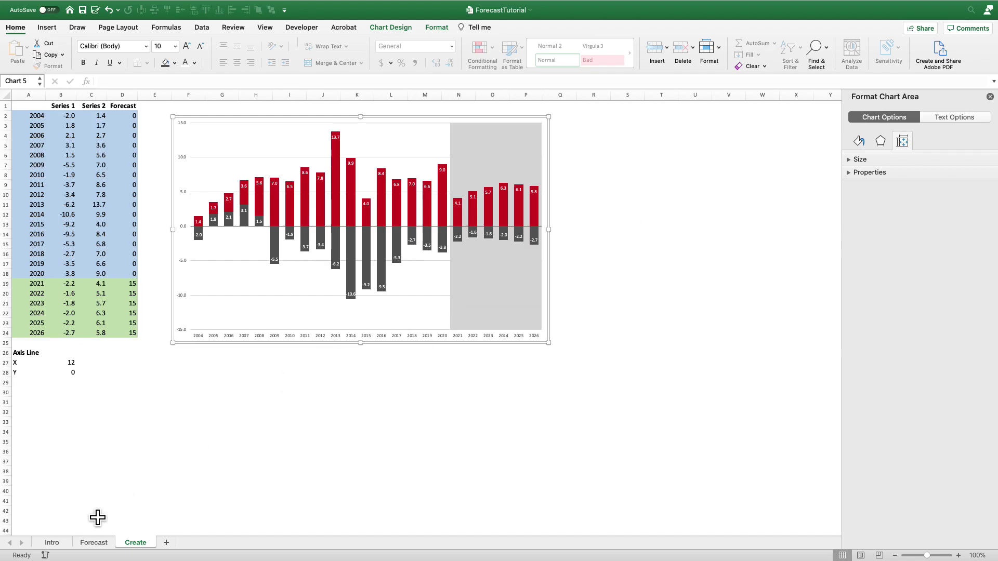
pyautogui.click(64, 542)
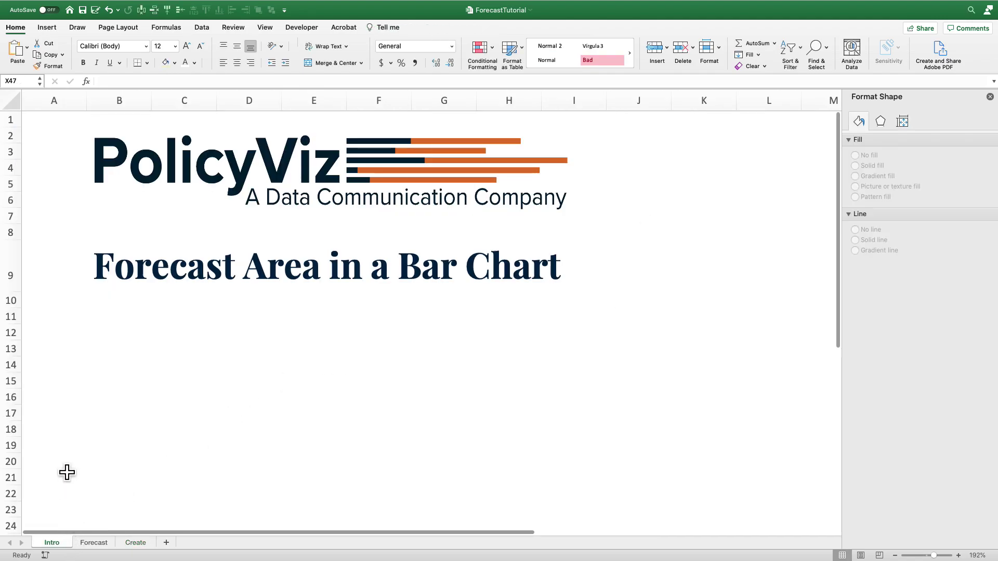